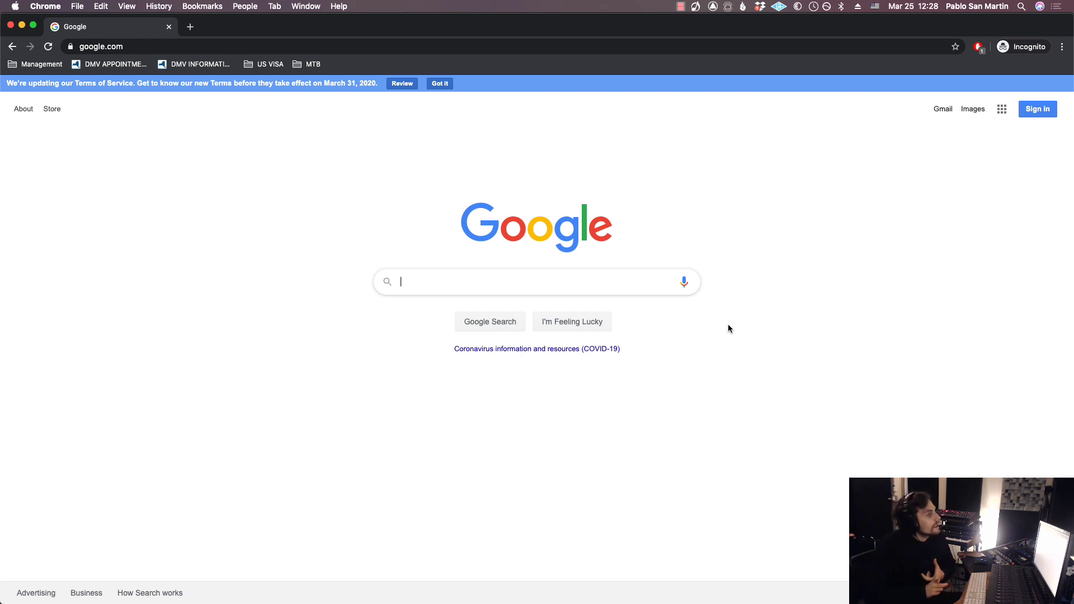
# Step: Open the Sound output device list and scroll through it to find the STREAMING aggregate device
pyautogui.hotkey('alt', 'F12')
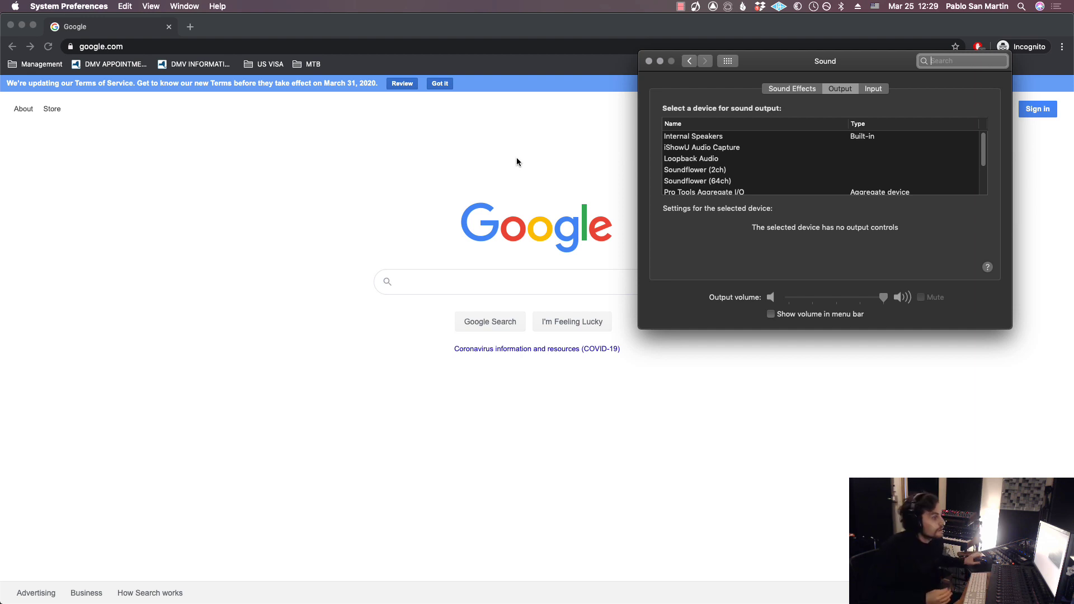
pyautogui.scroll(-3, 730, 168)
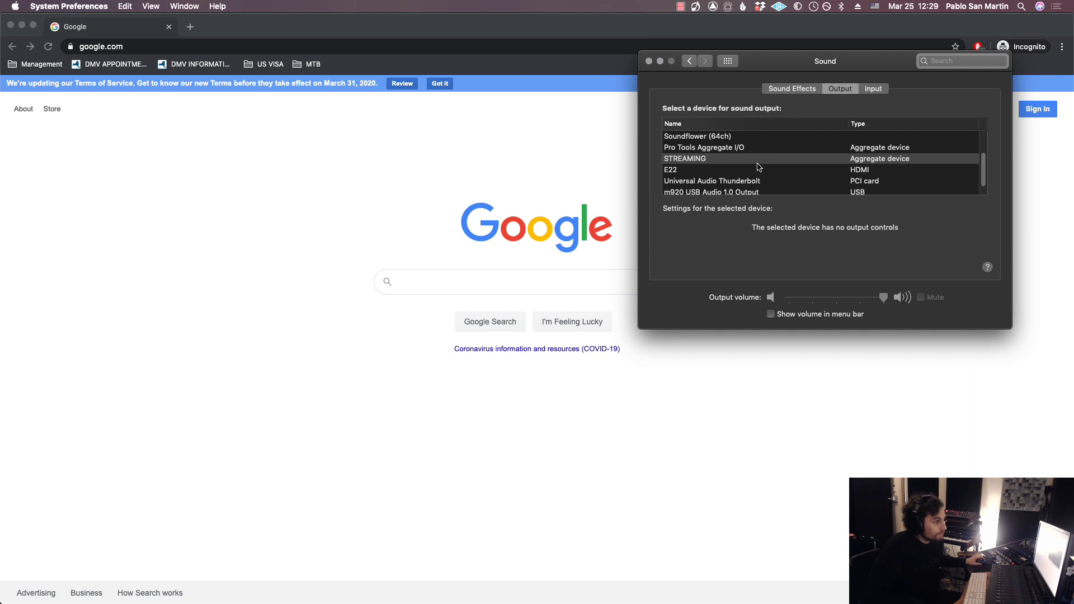
pyautogui.scroll(4, 731, 168)
# Step: Search Google for 'ishowu audio capture', open the shinywhitebox install article and download the installer
pyautogui.click(423, 247)
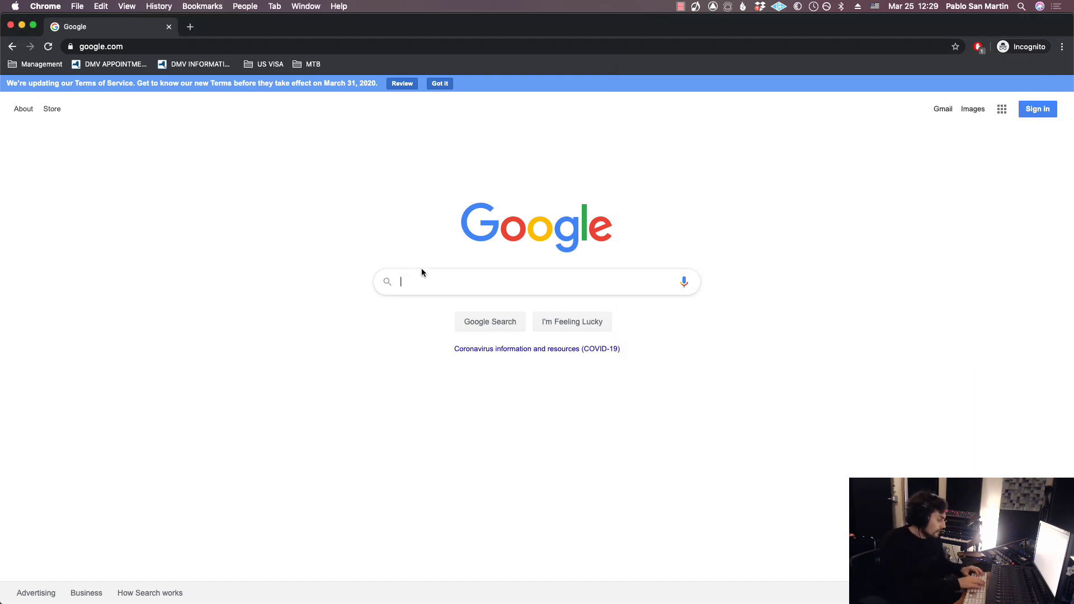
pyautogui.write('ishowu')
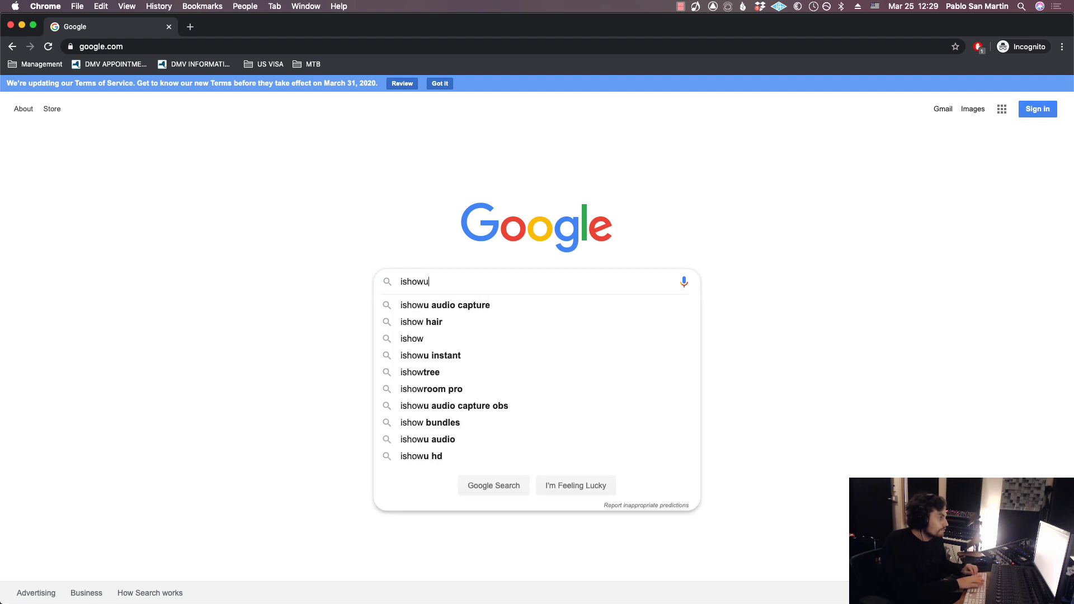
pyautogui.press('Down')
pyautogui.press('Return')
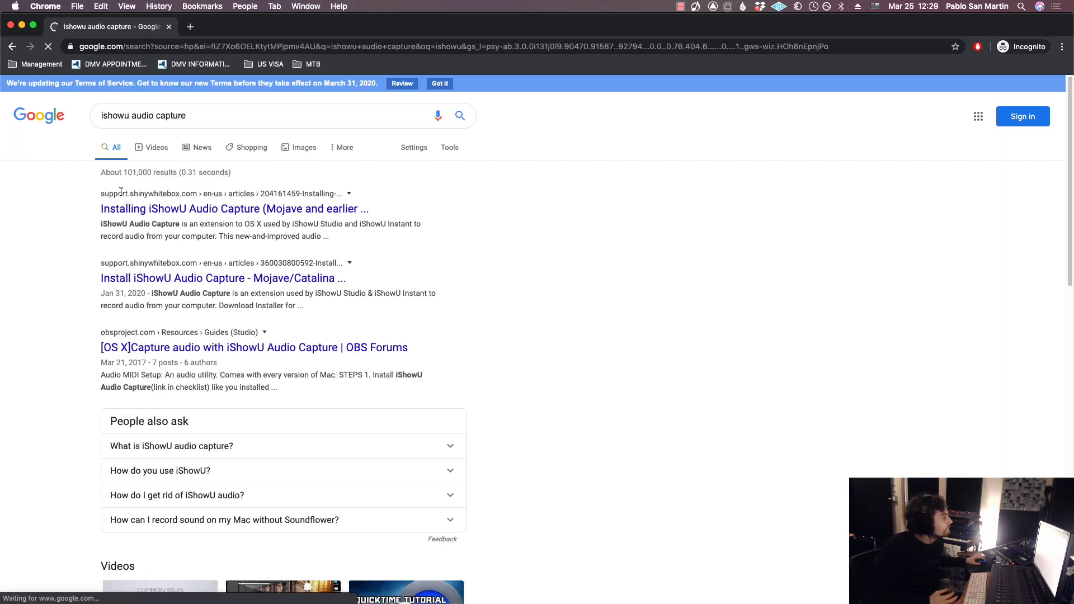
pyautogui.click(175, 214)
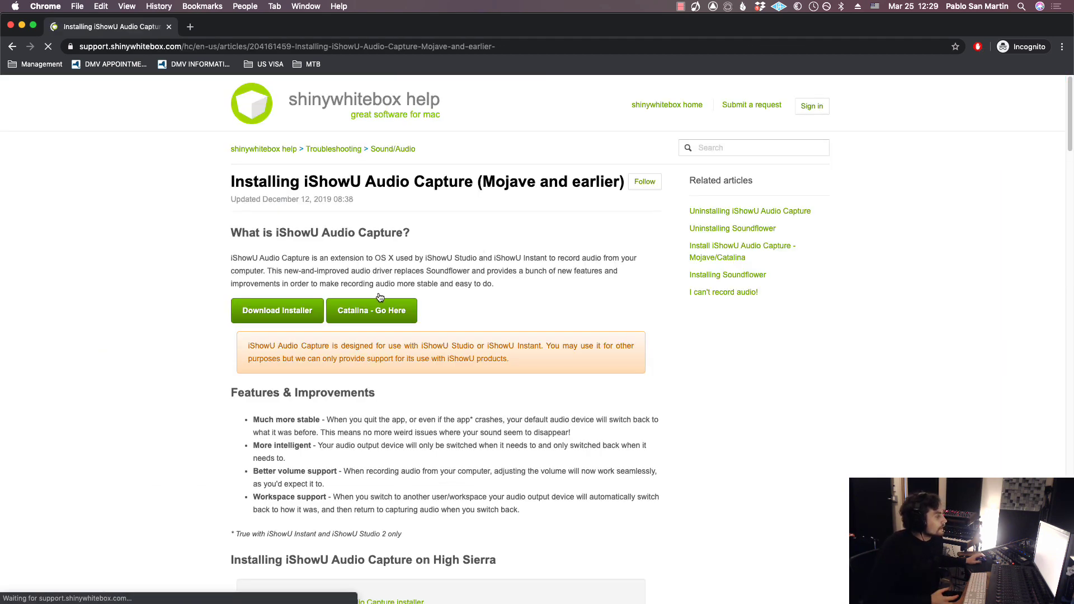
pyautogui.click(289, 316)
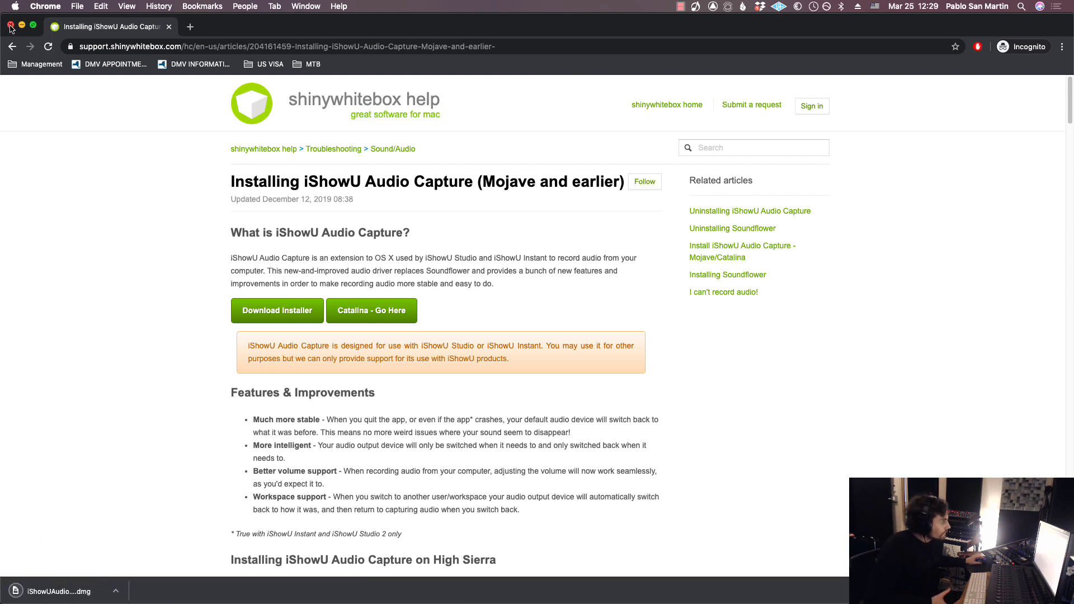
# Step: Close the mounted installer disk window and read through the article's installation steps
pyautogui.click(330, 105)
pyautogui.scroll(-5, 555, 446)
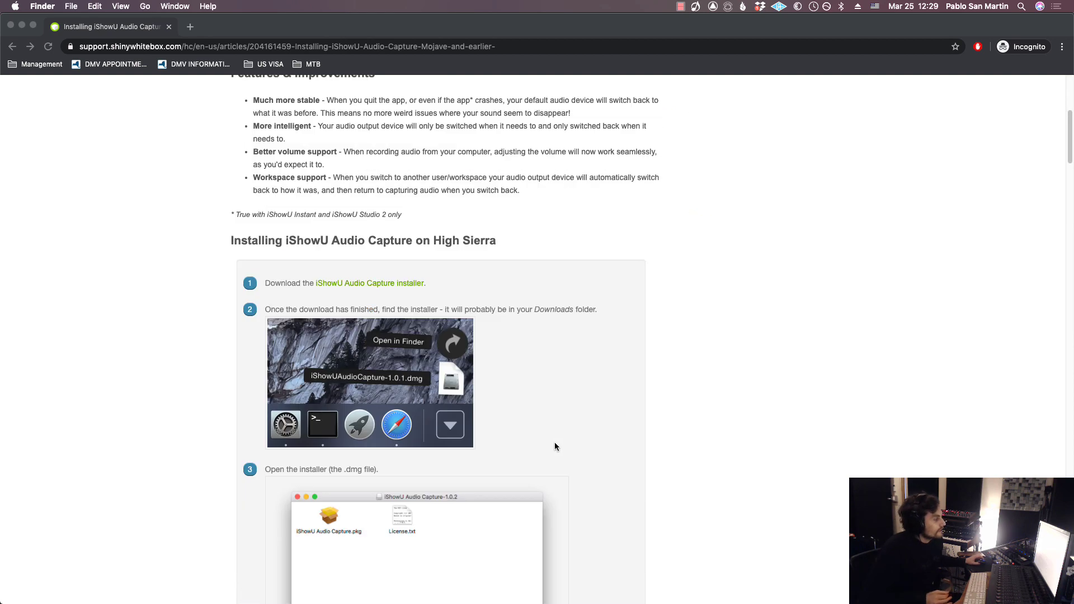
pyautogui.scroll(-5, 582, 401)
pyautogui.scroll(10, 386, 223)
pyautogui.scroll(-10, 427, 309)
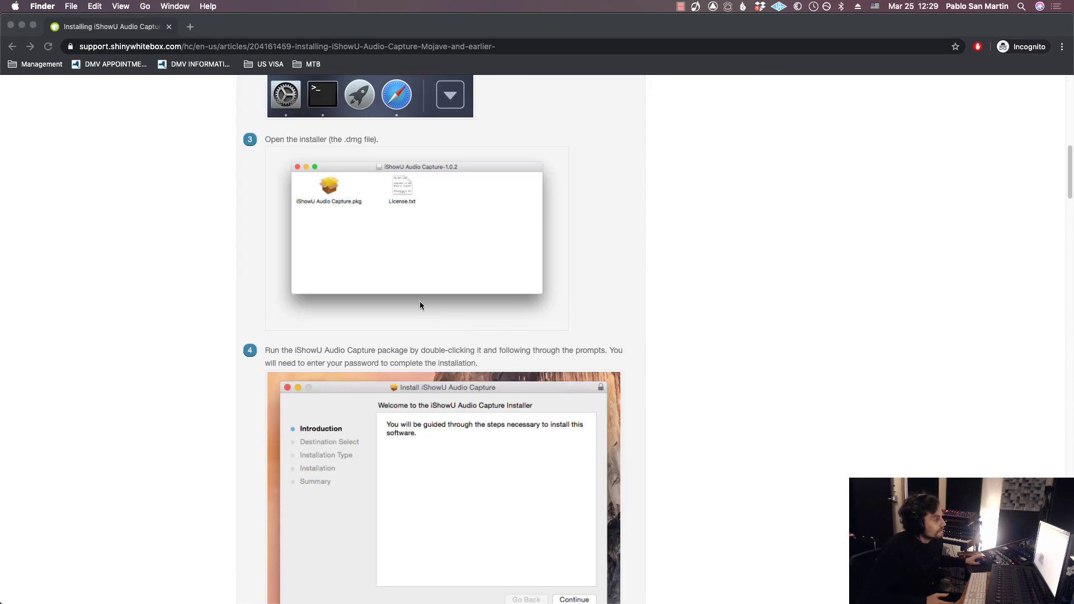
pyautogui.scroll(-15, 426, 308)
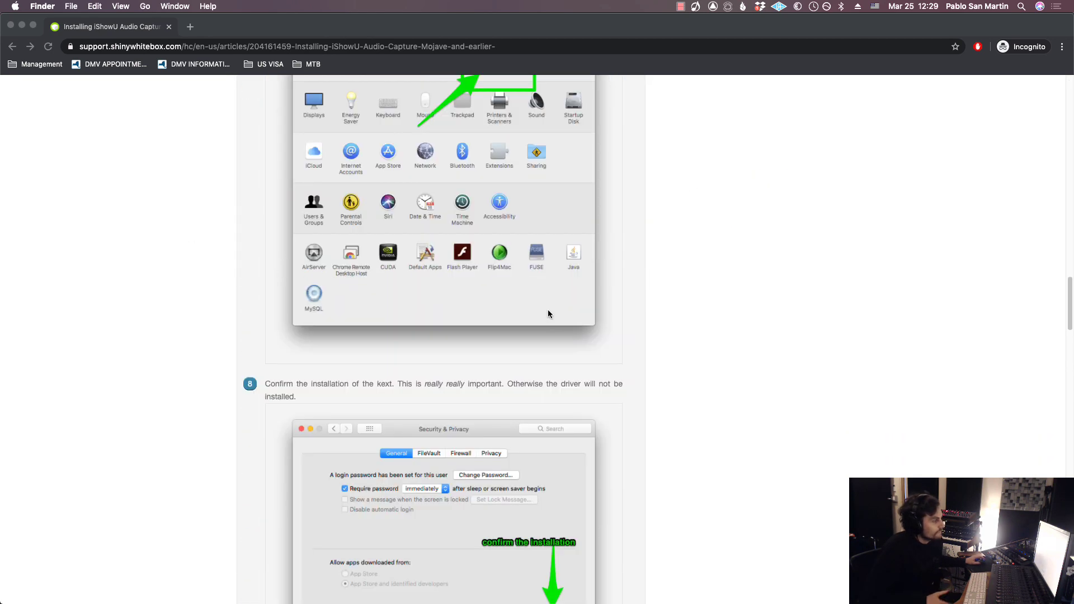
pyautogui.scroll(-5, 555, 315)
pyautogui.scroll(-20, 413, 355)
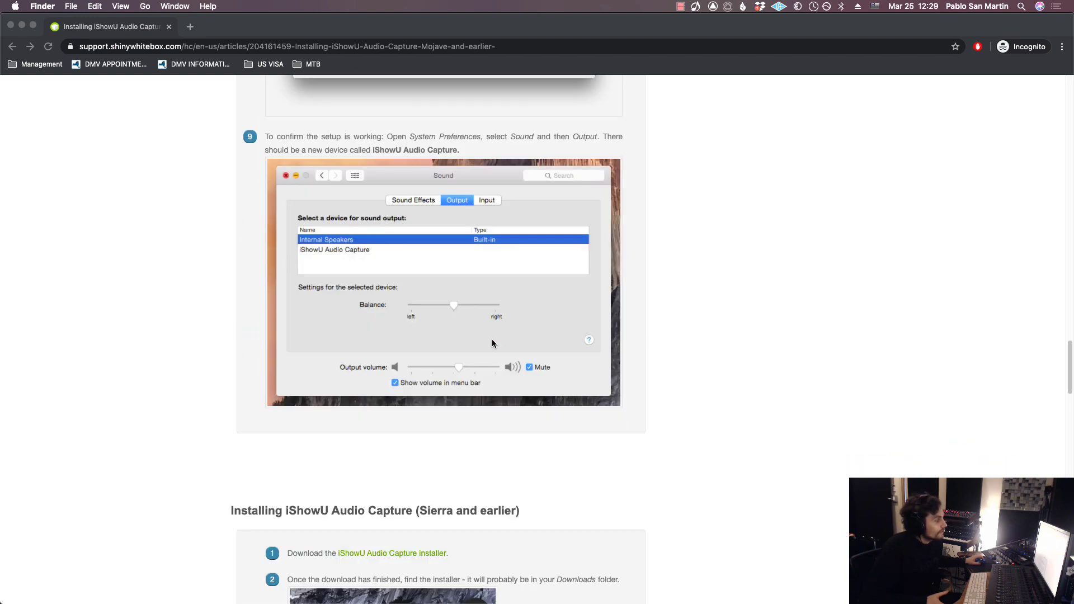
pyautogui.scroll(20, 519, 339)
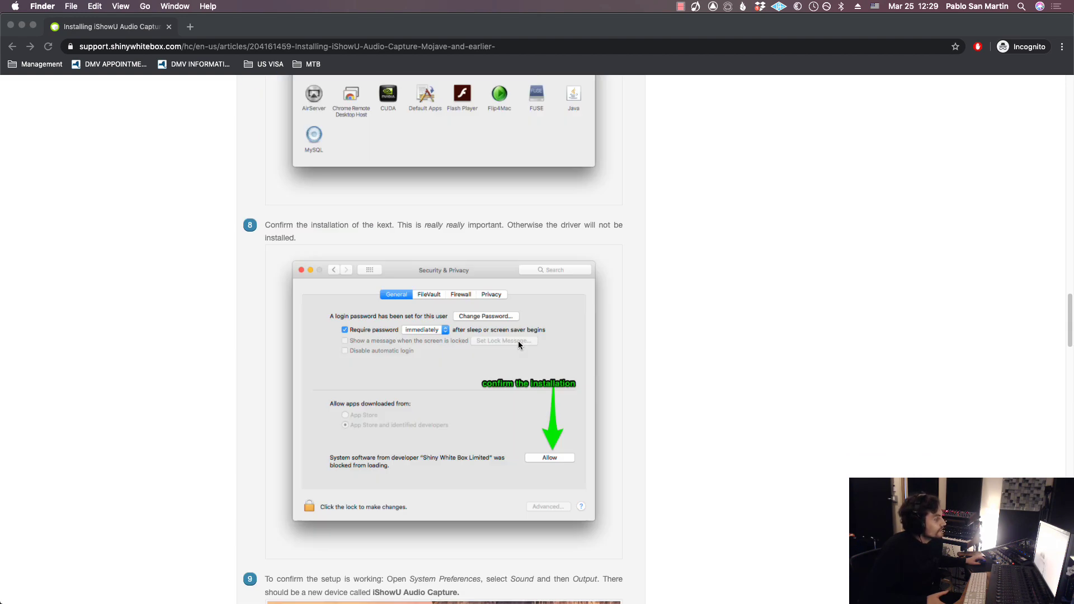
# Step: Close Chrome, move the Sound settings window aside and search Spotlight for 'audio'
pyautogui.click(10, 26)
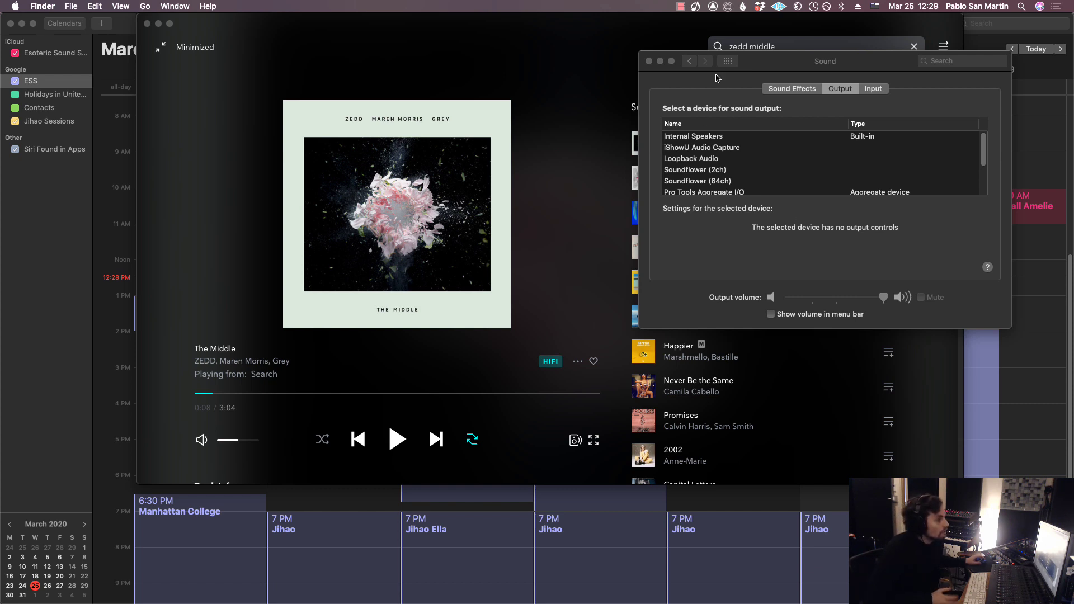
pyautogui.moveTo(769, 68); pyautogui.dragTo(473, 30)
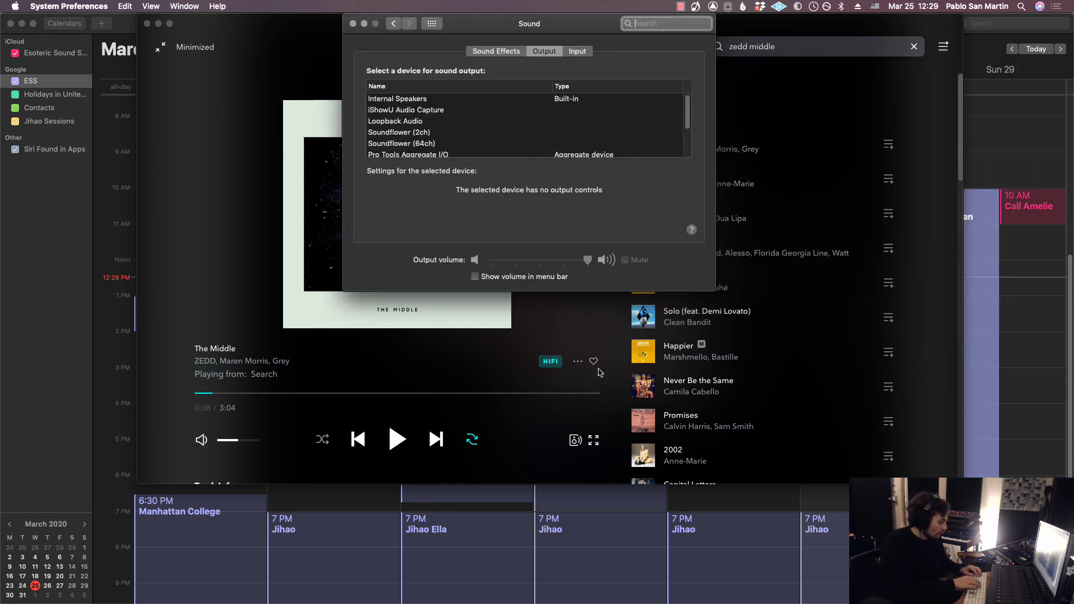
pyautogui.press('super+space')
pyautogui.write('audio')
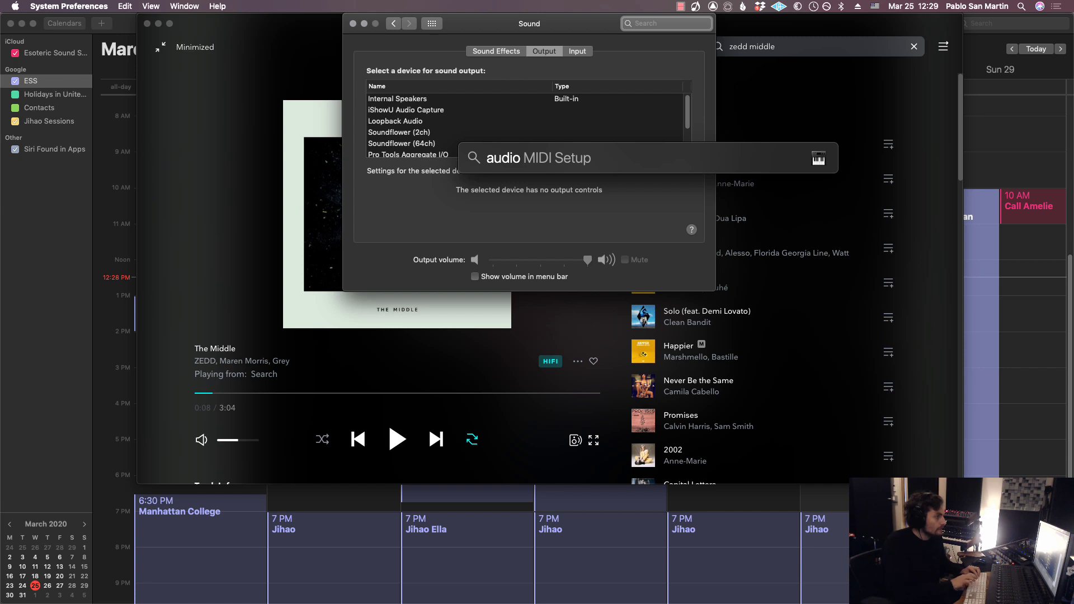
pyautogui.press('Return')
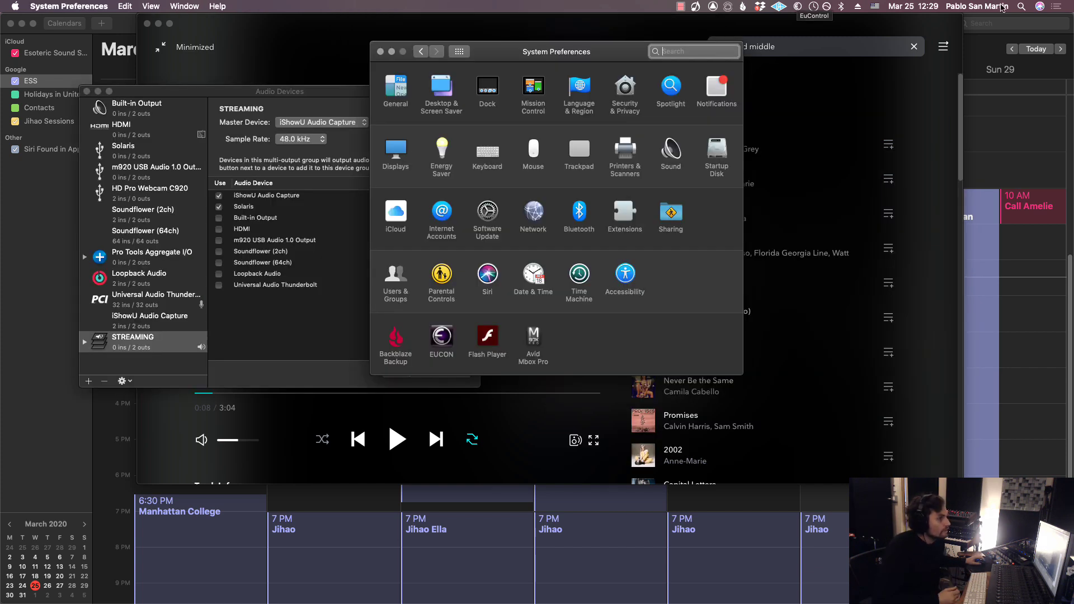
# Step: Launch Audio MIDI Setup via Spotlight 'audio midi' and move its Audio Devices window right
pyautogui.press('super+space')
pyautogui.write('aud')
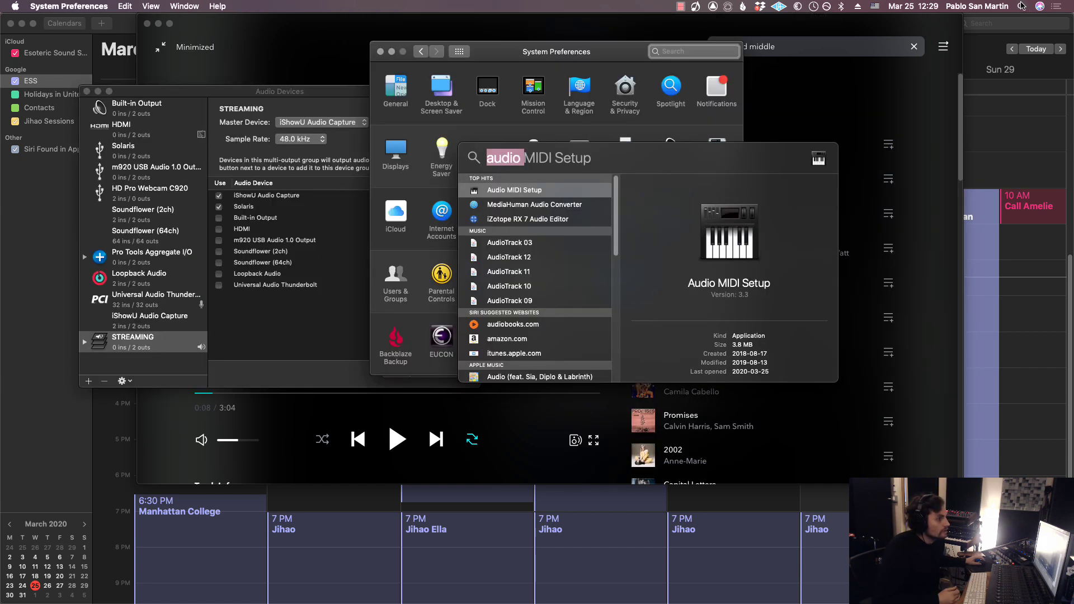
pyautogui.write('io midi')
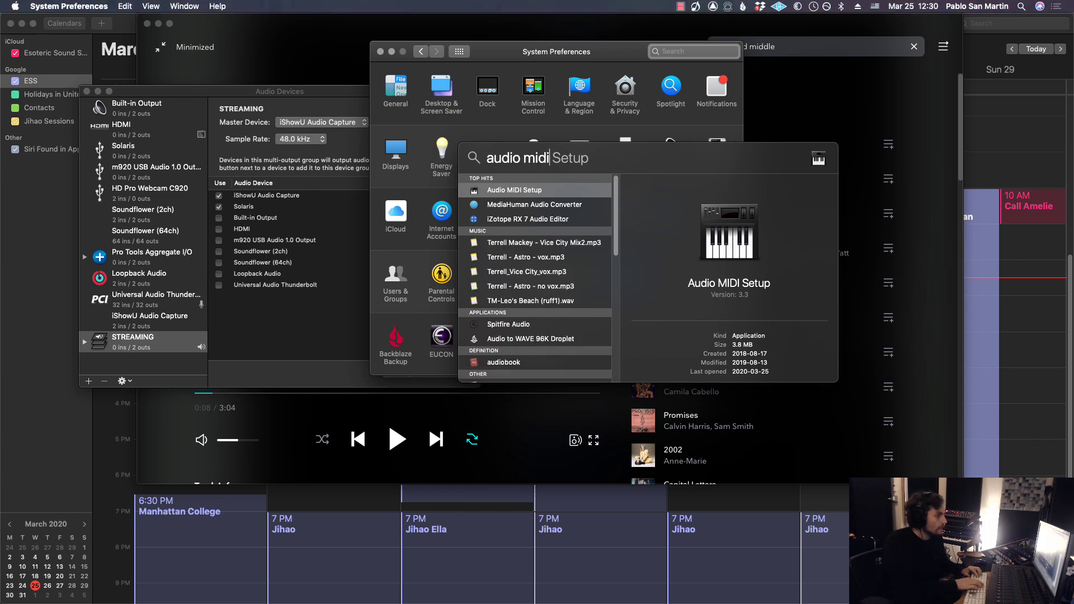
pyautogui.press('Return')
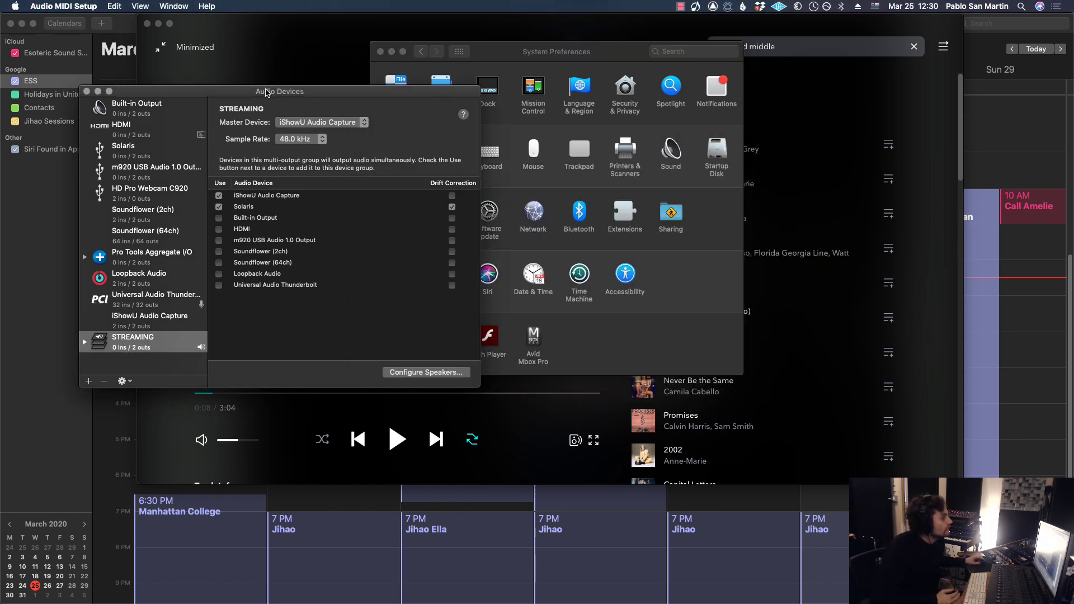
pyautogui.moveTo(268, 91); pyautogui.dragTo(504, 78)
# Step: Create a Multi-Output Device with STREAMING unticked and iShowU Audio Capture ticked as an output
pyautogui.click(326, 370)
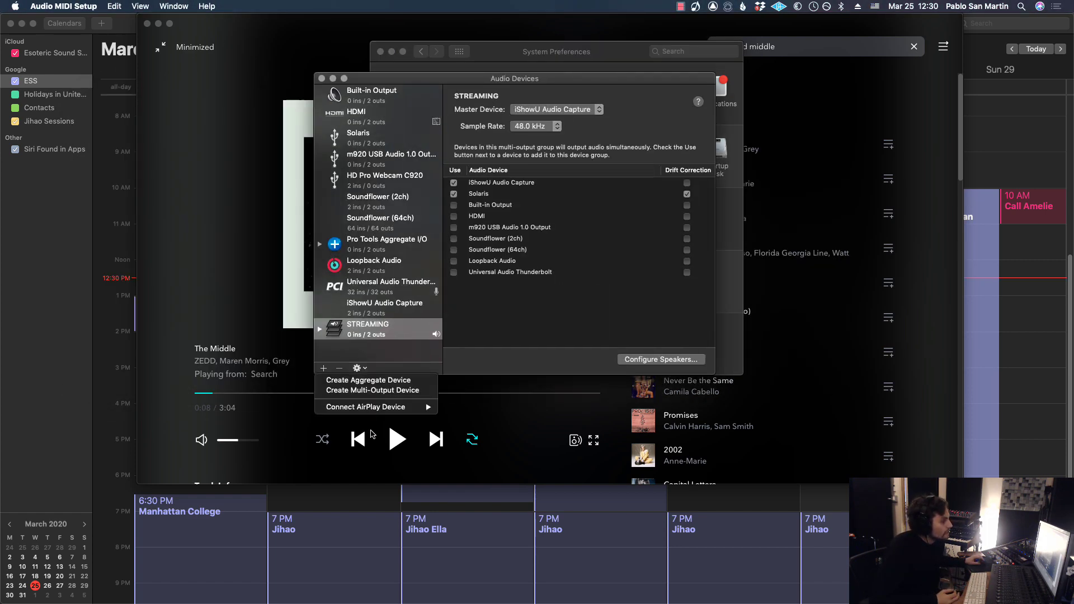
pyautogui.click(364, 392)
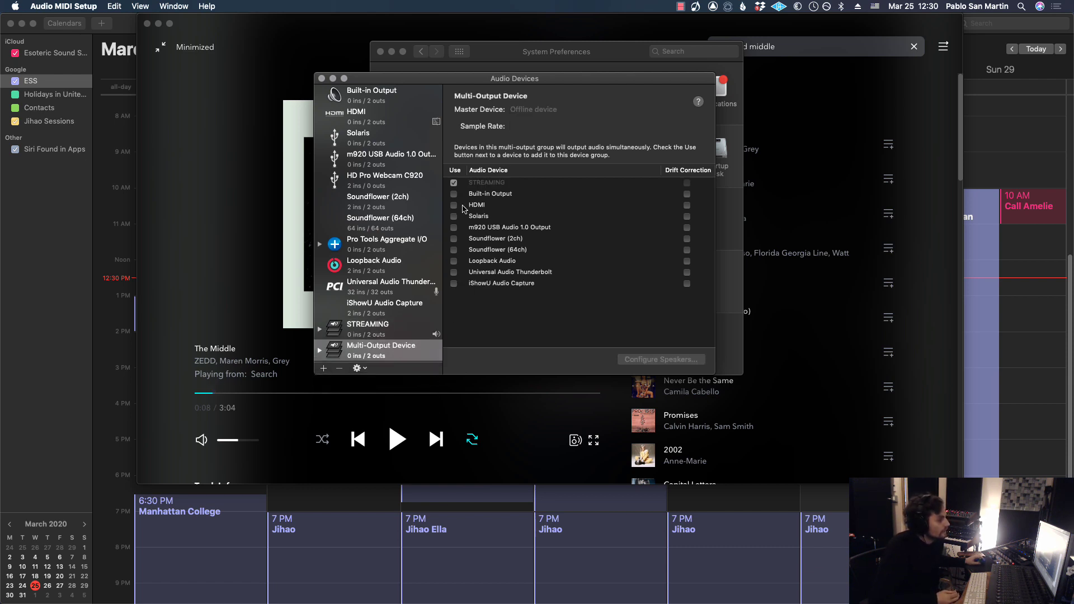
pyautogui.click(453, 183)
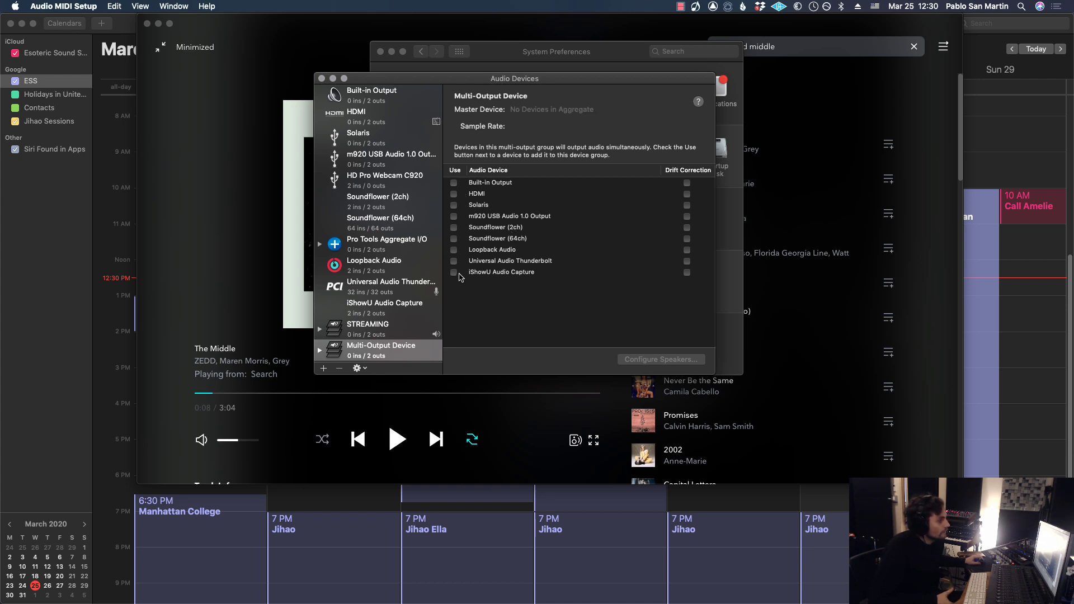
pyautogui.click(454, 273)
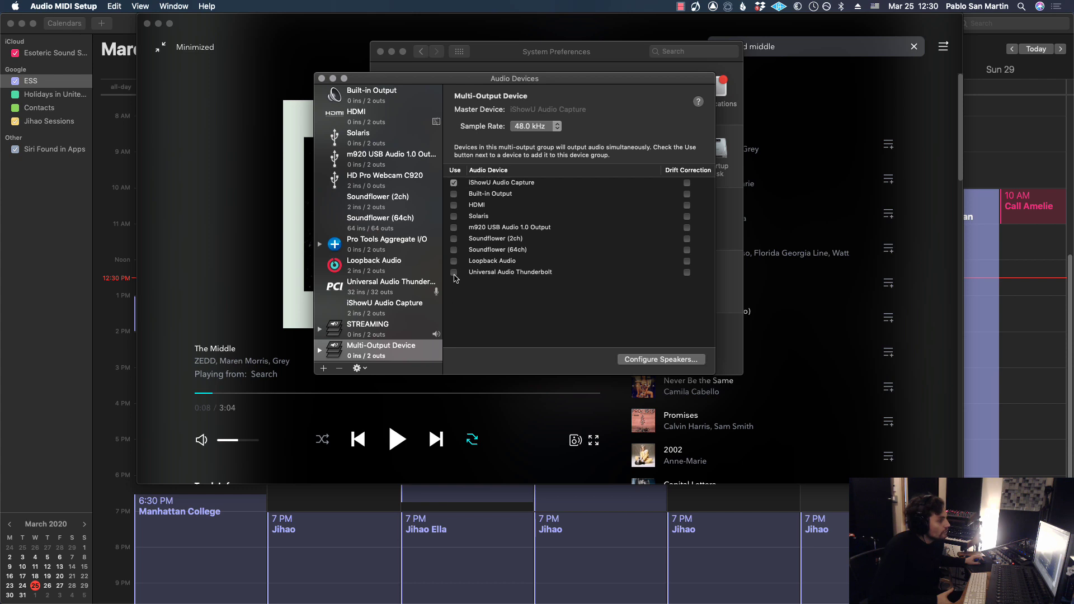
# Step: Add Solaris as a second output and rename the Multi-Output Device to 'Twitch'
pyautogui.click(454, 218)
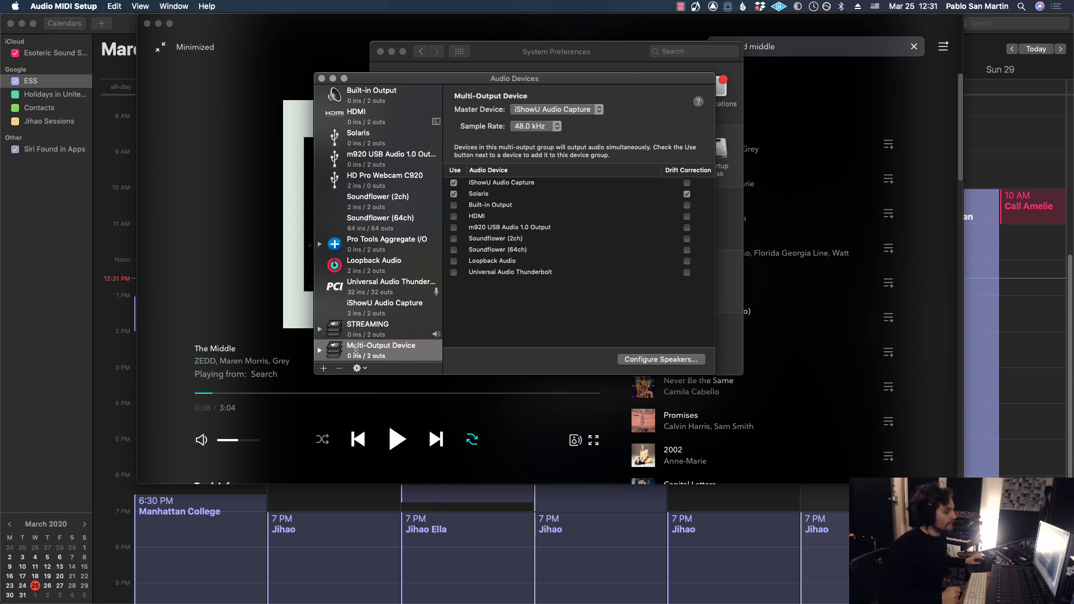
pyautogui.doubleClick(385, 345)
pyautogui.press('super+a')
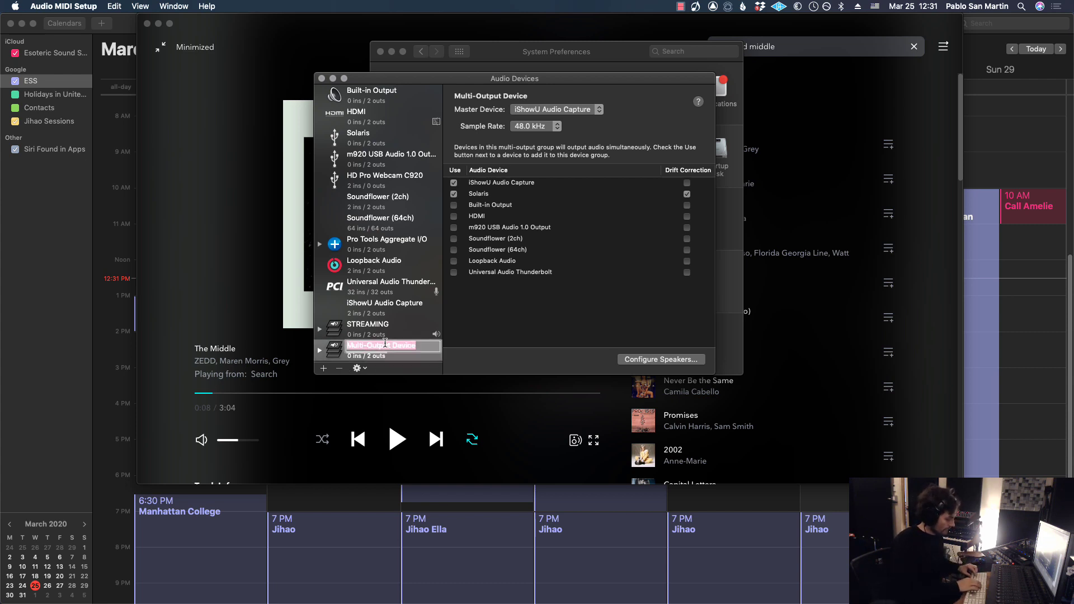
pyautogui.write('Twitch')
pyautogui.press('Return')
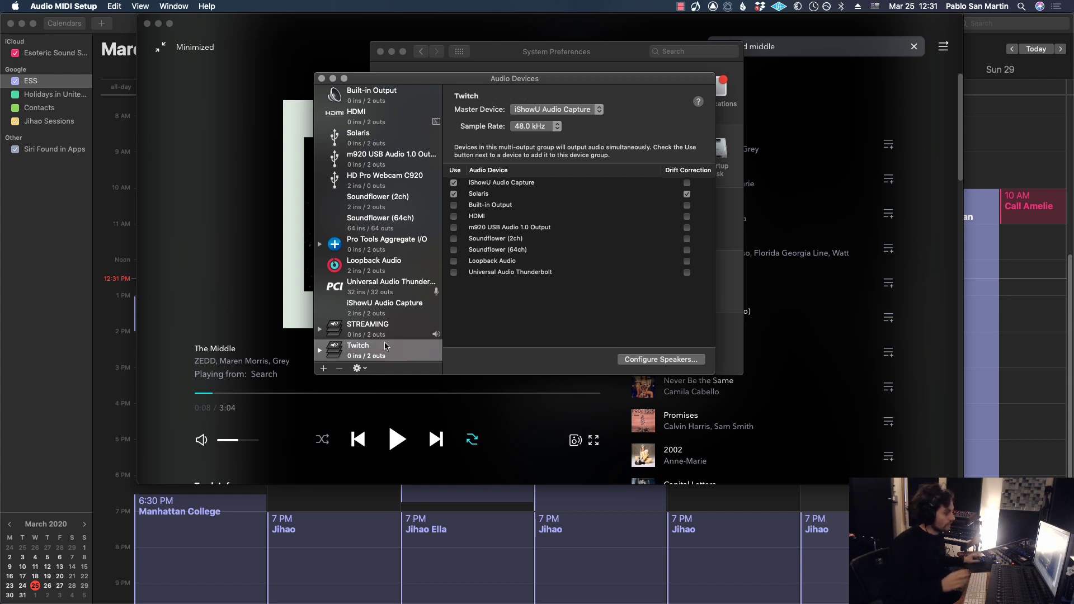
pyautogui.moveTo(358, 585)
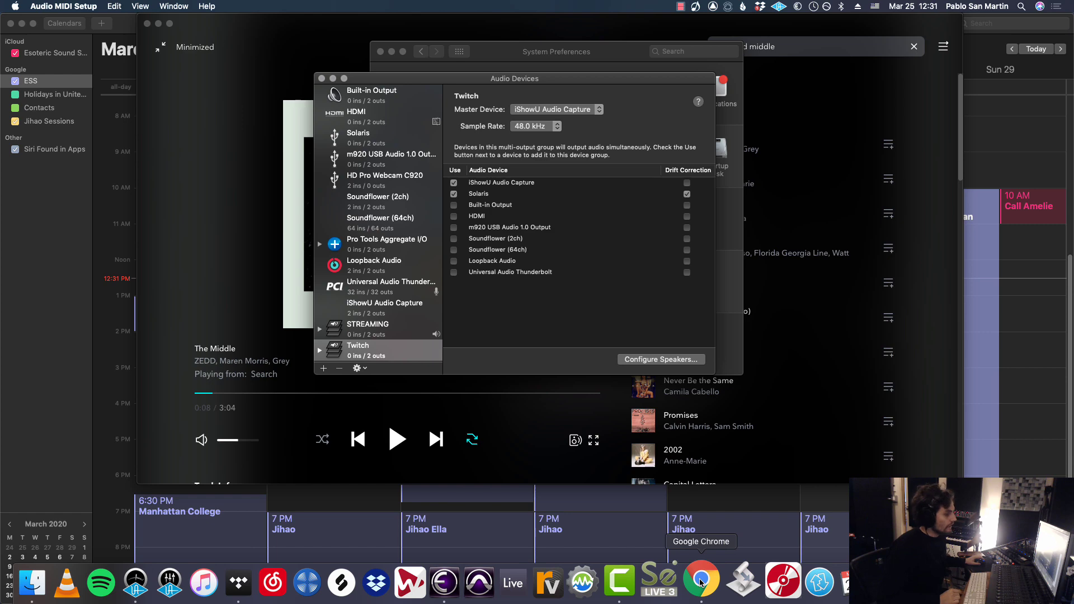
# Step: Set Live's Audio Output Device to Twitch in Preferences, then show the Arrangement view
pyautogui.click(529, 580)
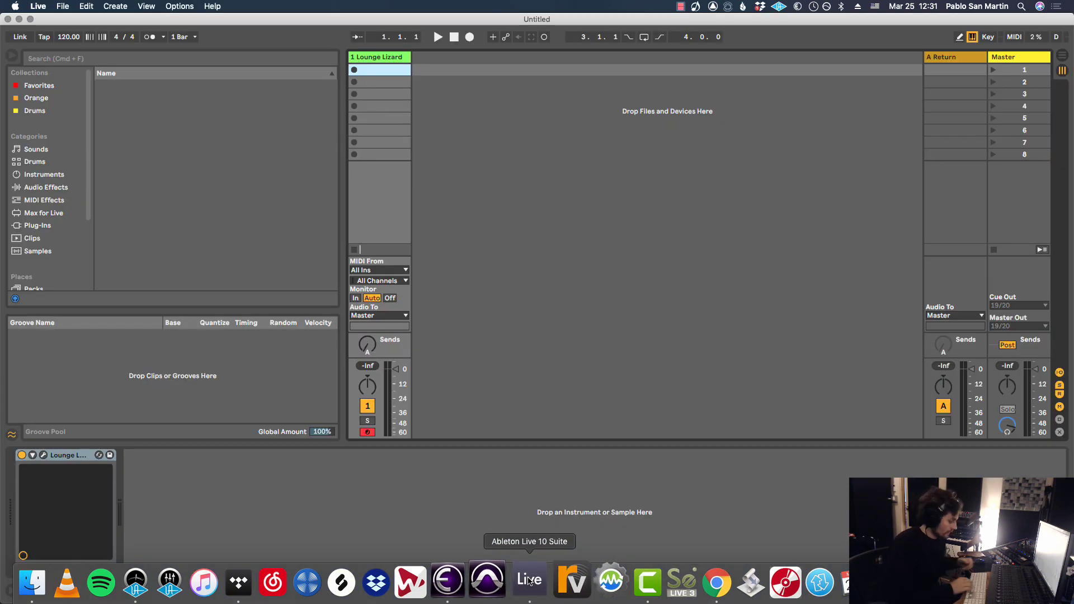
pyautogui.press('super+comma')
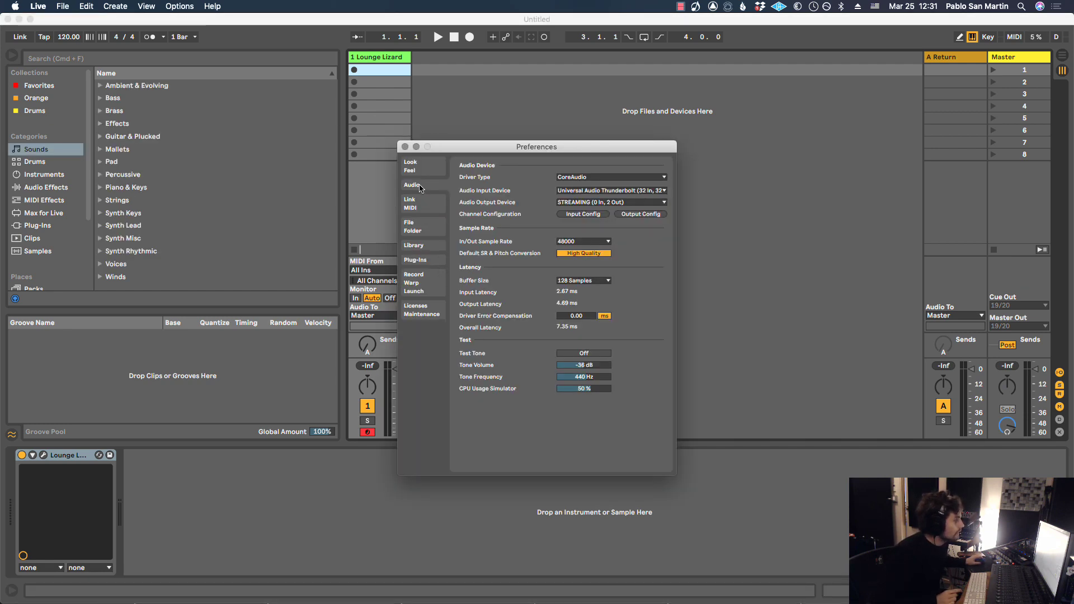
pyautogui.click(611, 203)
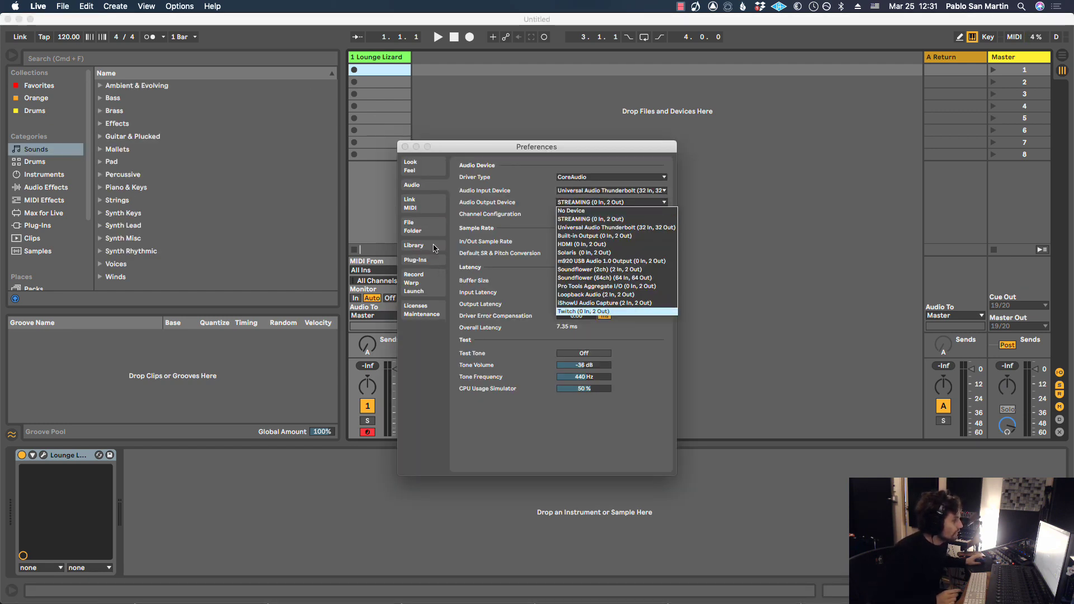
pyautogui.press('Return')
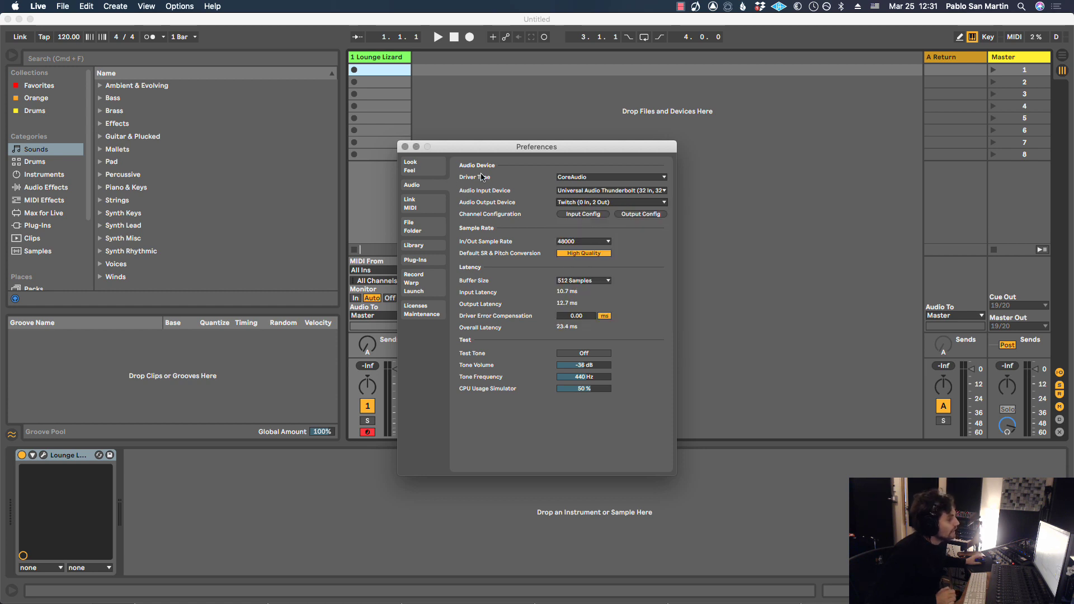
pyautogui.click(405, 146)
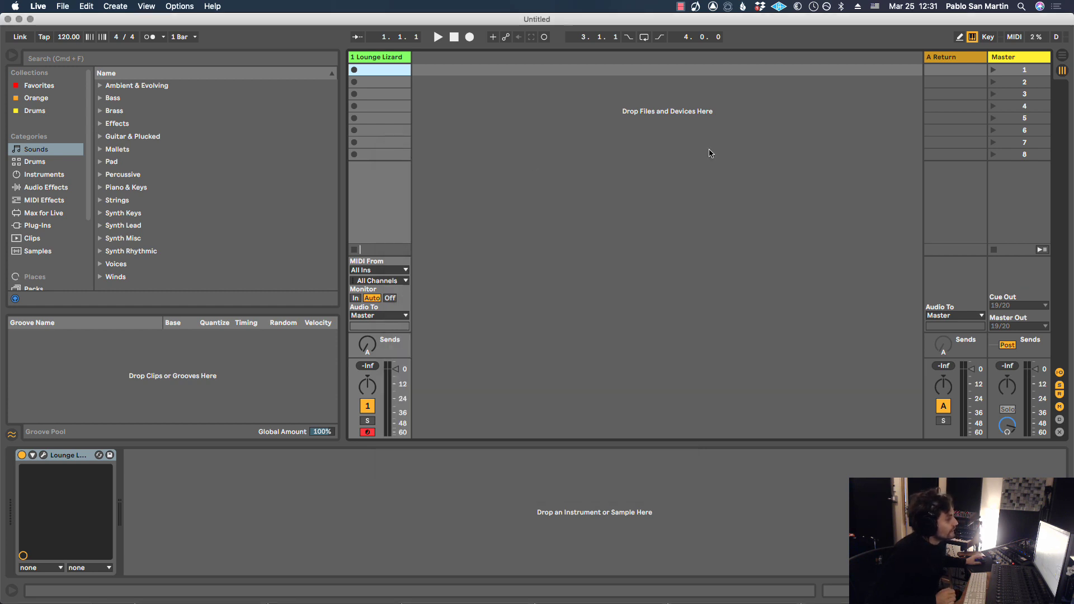
pyautogui.click(1062, 55)
# Step: Place Live's insert marker at bar 24, then review the Sound output devices and close System Preferences
pyautogui.click(593, 139)
pyautogui.press('super+Tab')
pyautogui.press('super+Tab')
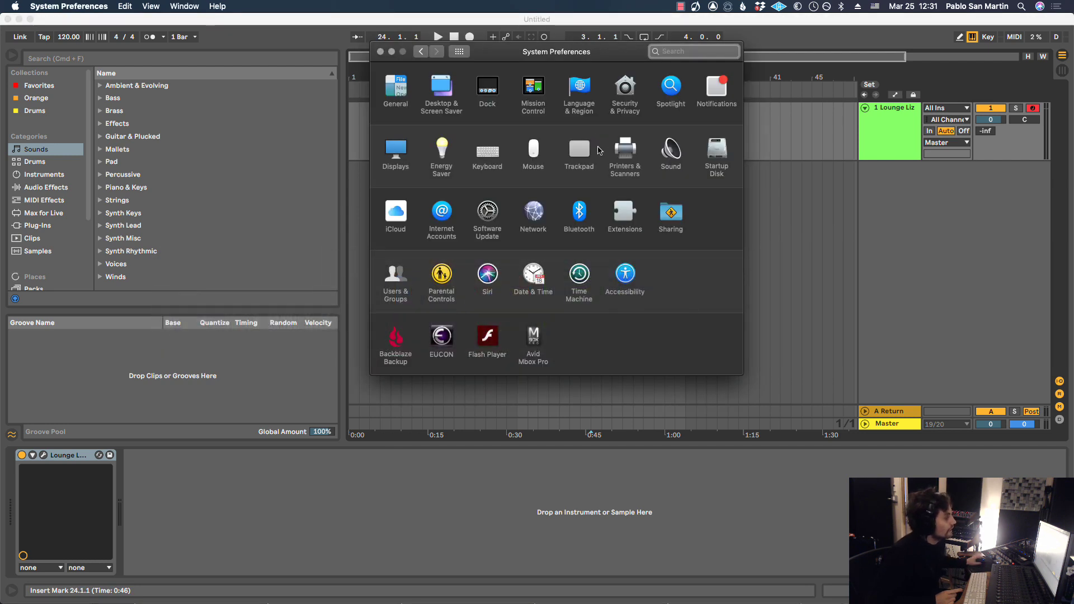
pyautogui.press('alt+XF86AudioRaiseVolume')
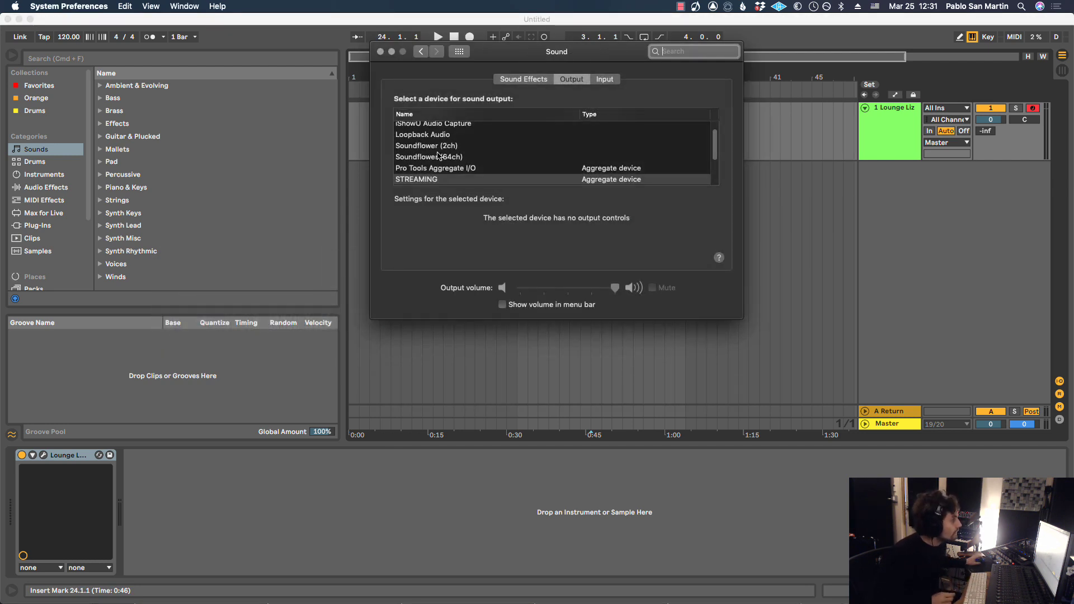
pyautogui.scroll(-5, 452, 156)
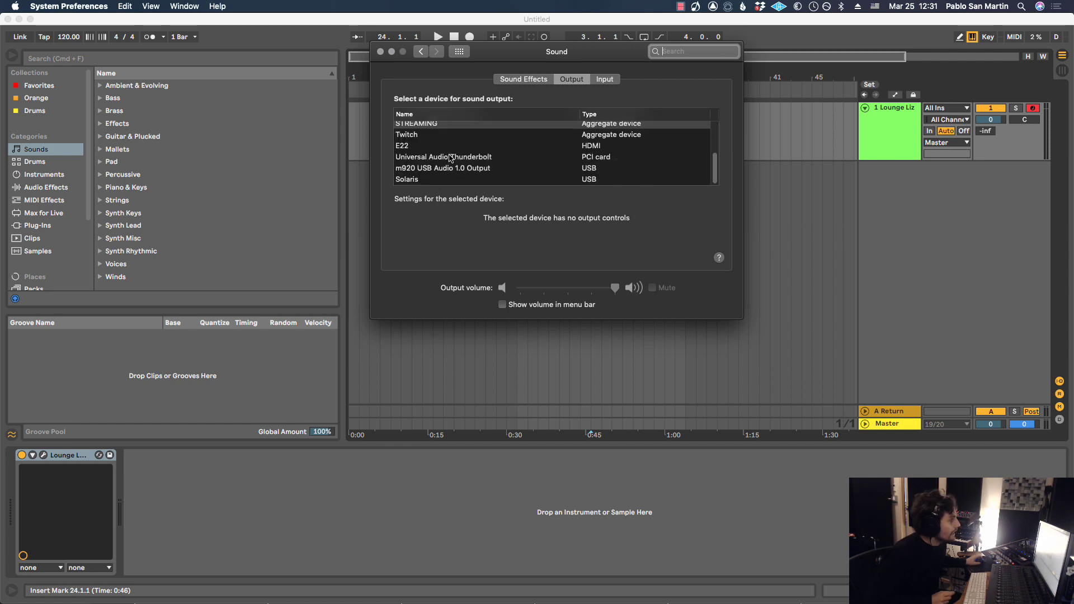
pyautogui.scroll(5, 425, 151)
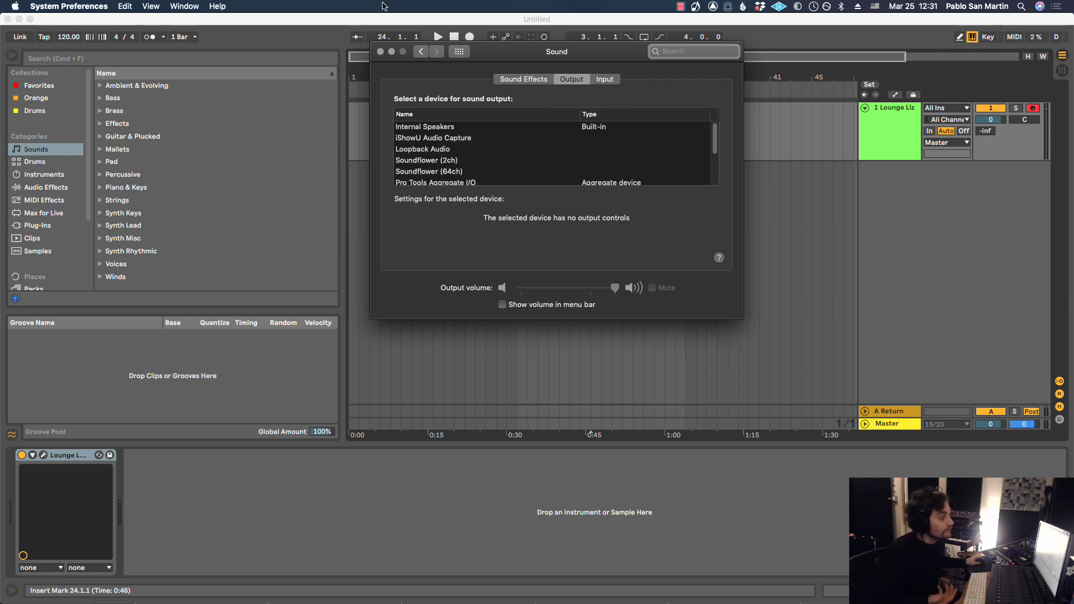
pyautogui.click(380, 52)
# Step: Stop Live's playback and launch OBS through a Spotlight search for 'obs'
pyautogui.moveTo(586, 602)
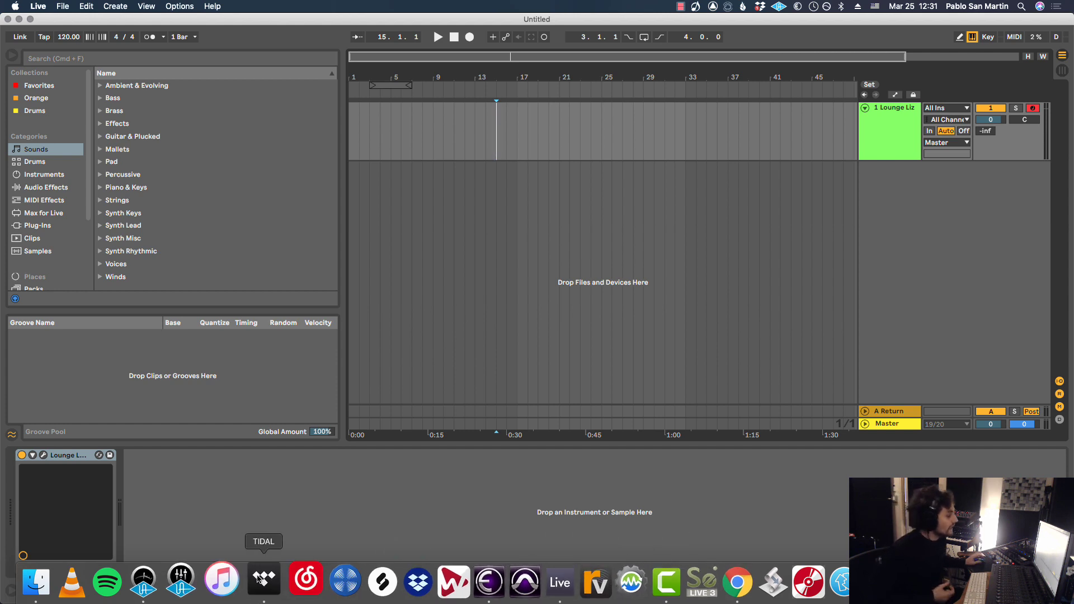
pyautogui.press('super+space')
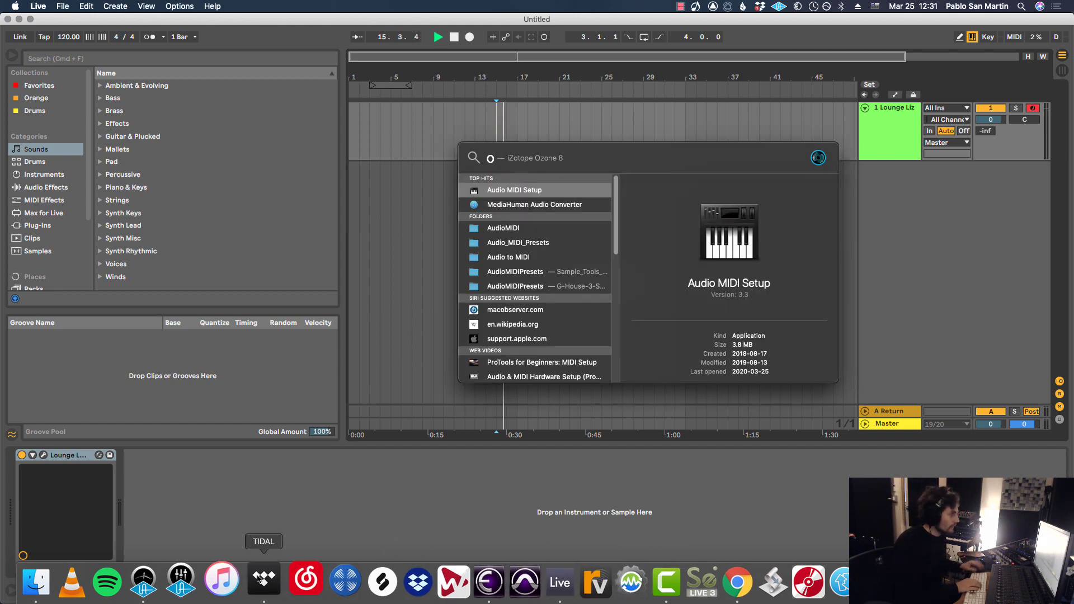
pyautogui.write('o')
pyautogui.click(461, 111)
pyautogui.press('space')
pyautogui.press('super+space')
pyautogui.write('obs')
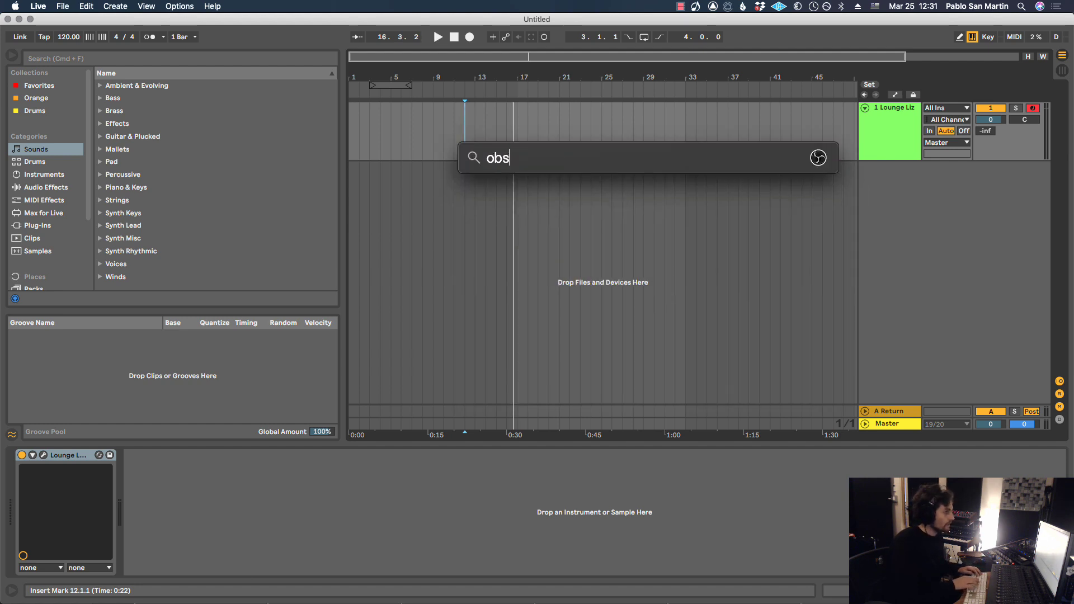
pyautogui.press('Return')
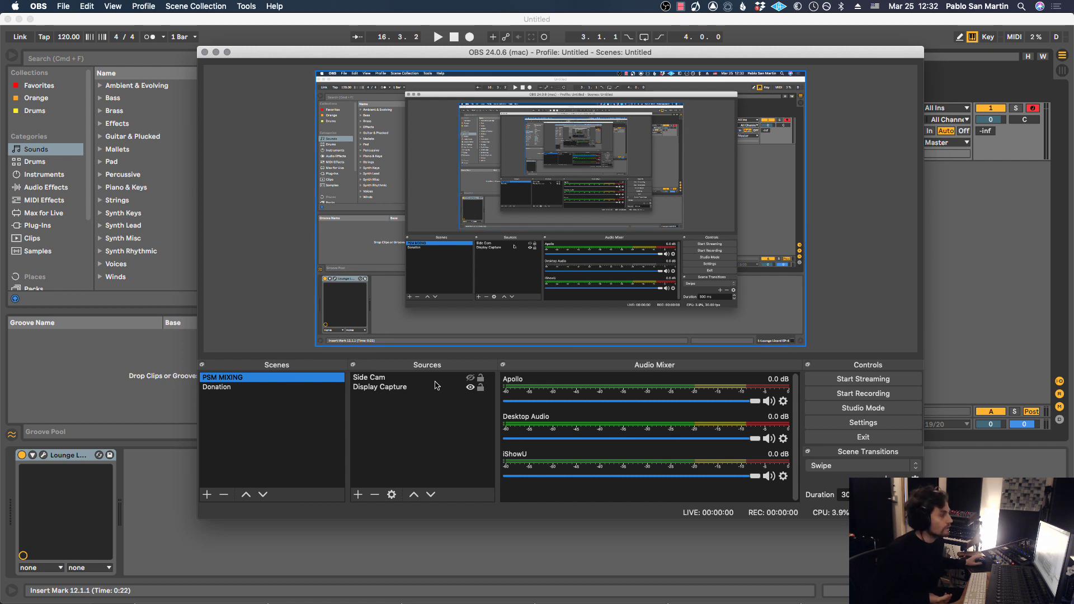
# Step: Insert a new audio track in Live and search the browser for 'veh', previewing VEH4 Widebass C.wav
pyautogui.click(957, 23)
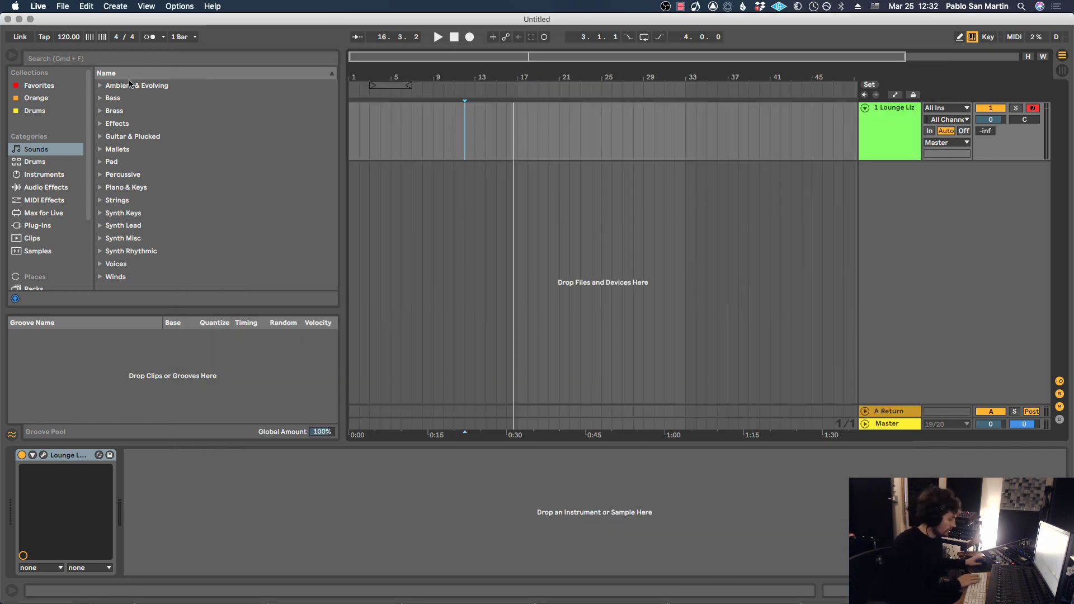
pyautogui.press('super+t')
pyautogui.press('super+f')
pyautogui.write('veh')
pyautogui.click(185, 162)
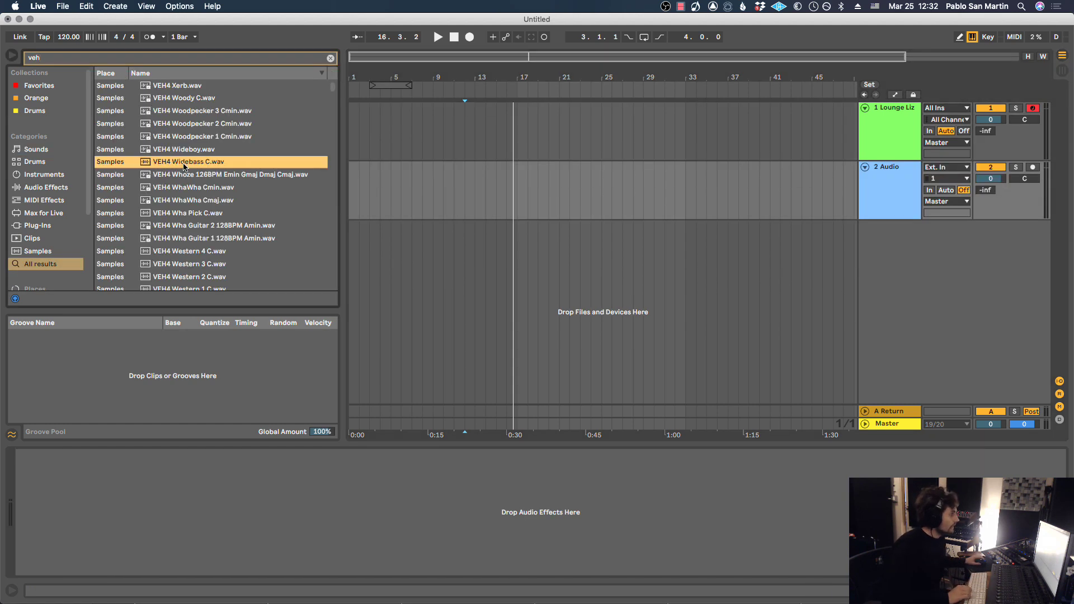
pyautogui.press('super+Tab')
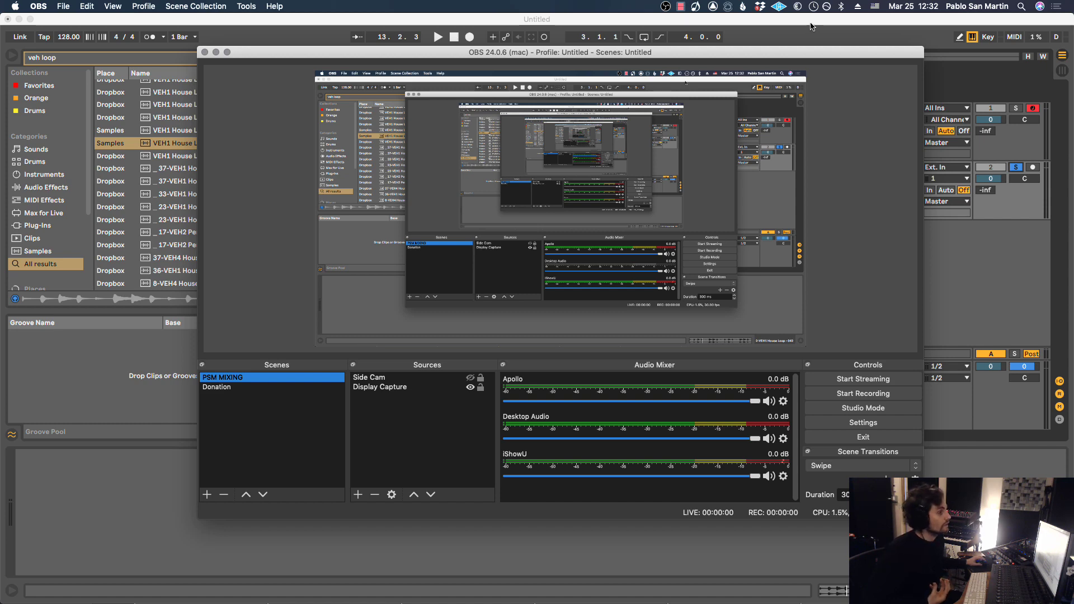
# Step: Set Live's Audio Output Device to Solaris in Preferences
pyautogui.click(813, 26)
pyautogui.press('super+comma')
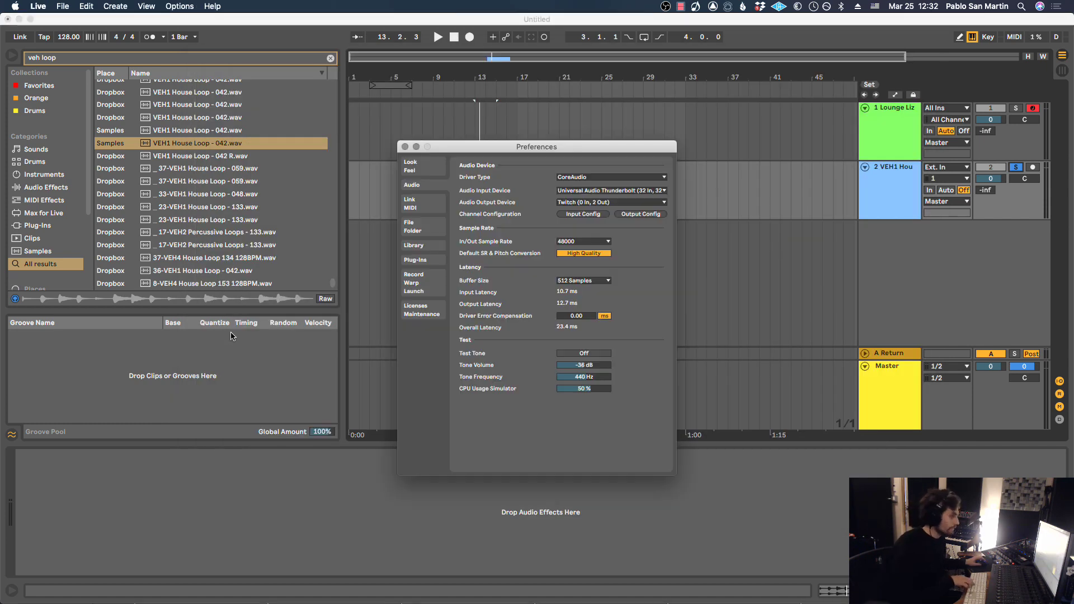
pyautogui.click(597, 203)
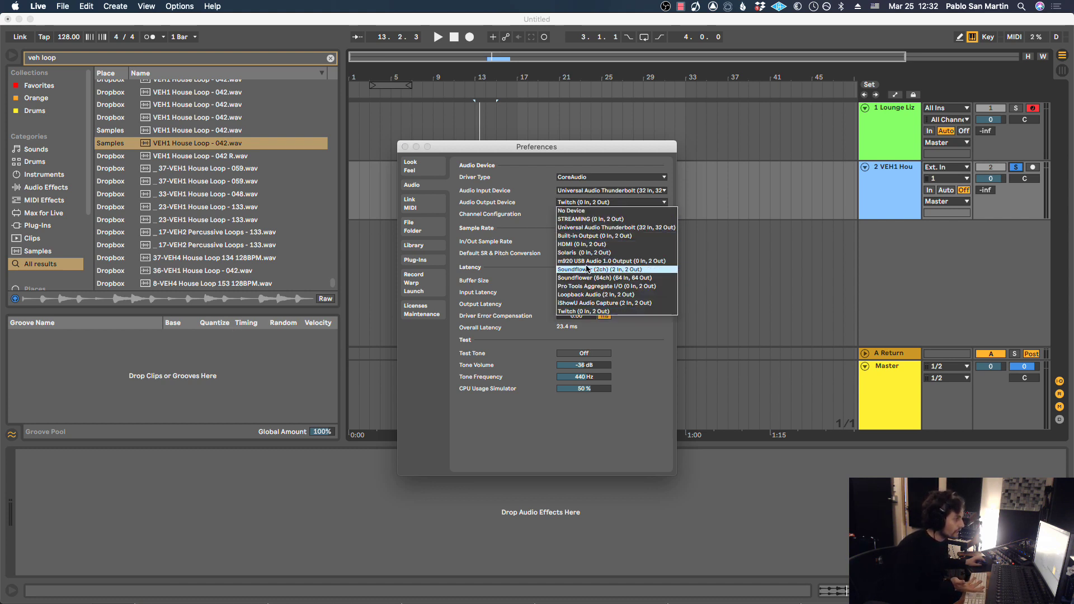
pyautogui.click(581, 258)
pyautogui.click(405, 147)
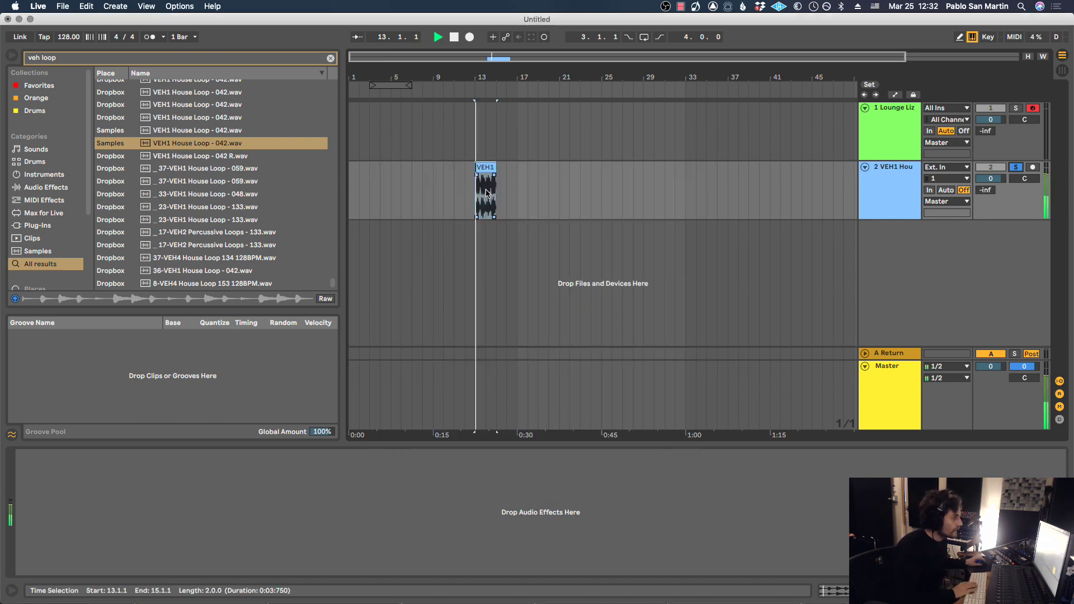
# Step: Play the clip looped over bars 13–15 and check OBS's audio meters
pyautogui.press('space')
pyautogui.press('space')
pyautogui.press('super+l')
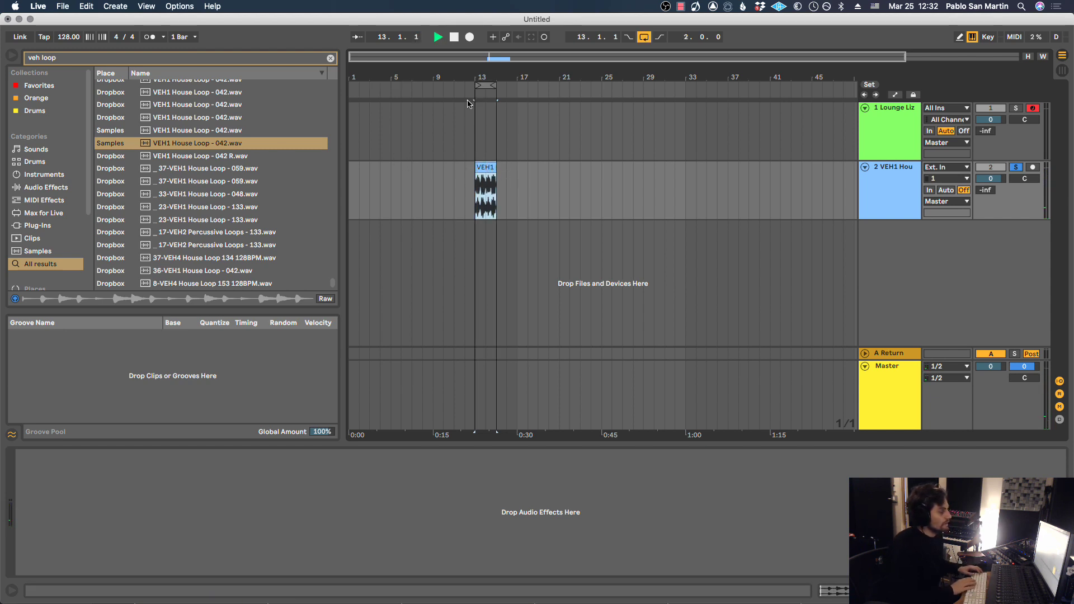
pyautogui.press('super+Tab')
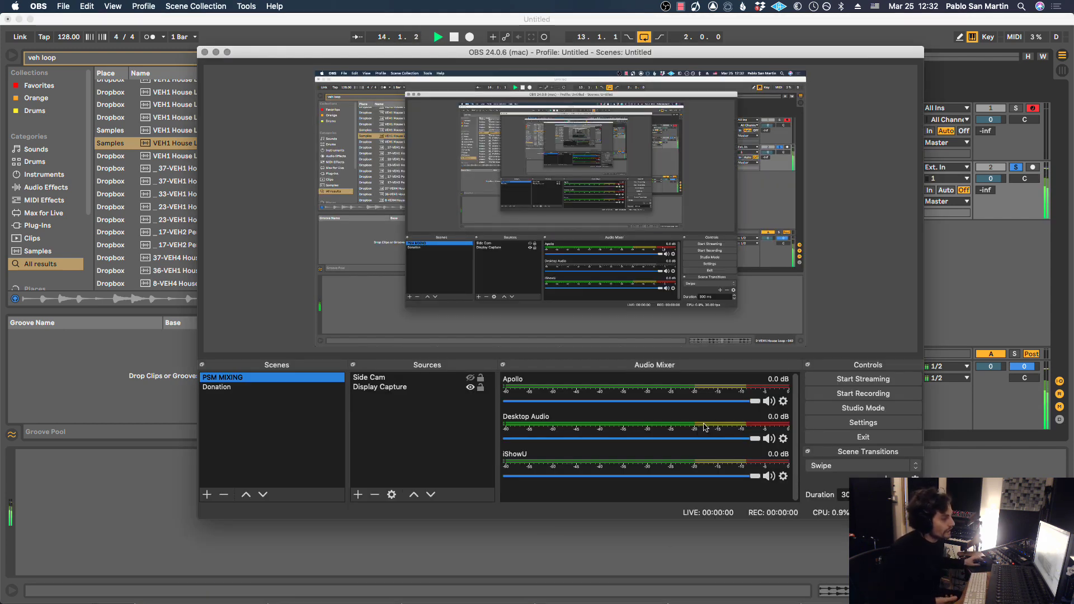
pyautogui.click(784, 26)
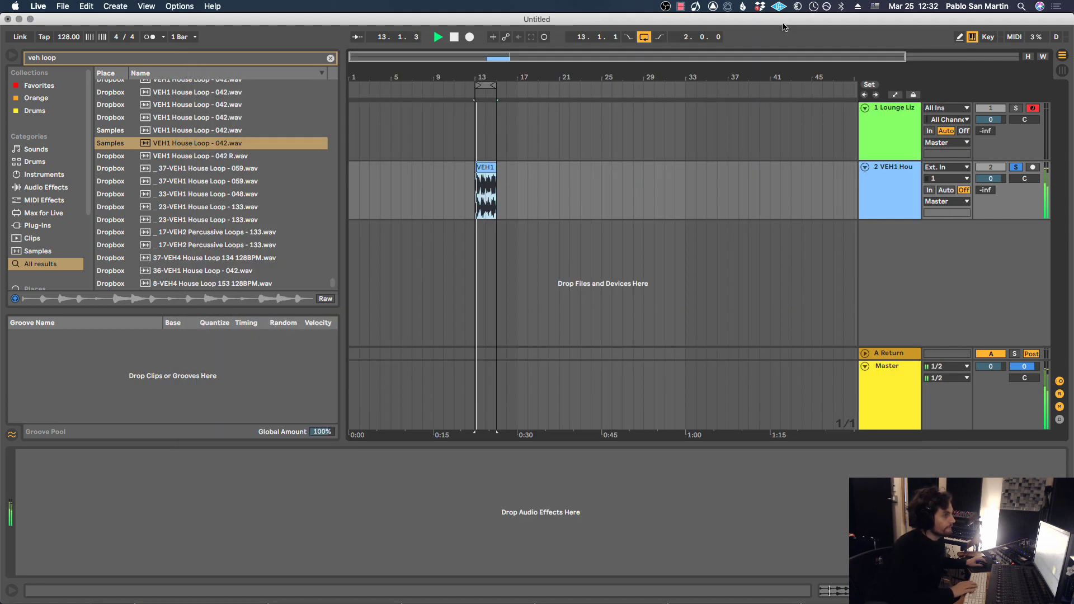
# Step: In OBS Settings > Audio, set Mic/Auxiliary Audio 2 to iShowU Audio Capture
pyautogui.press('super+Tab')
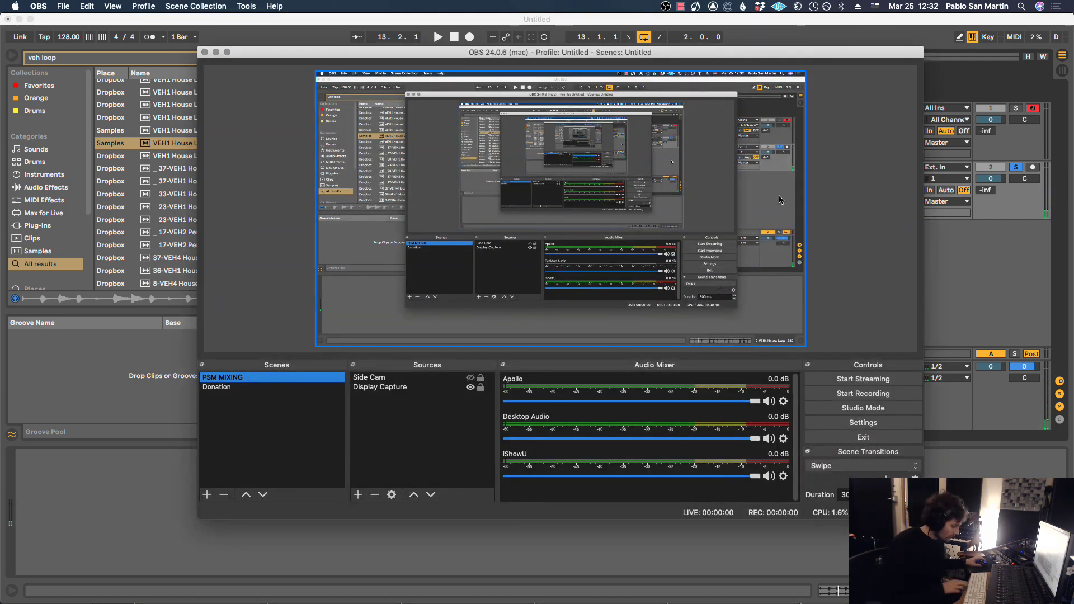
pyautogui.press('super+comma')
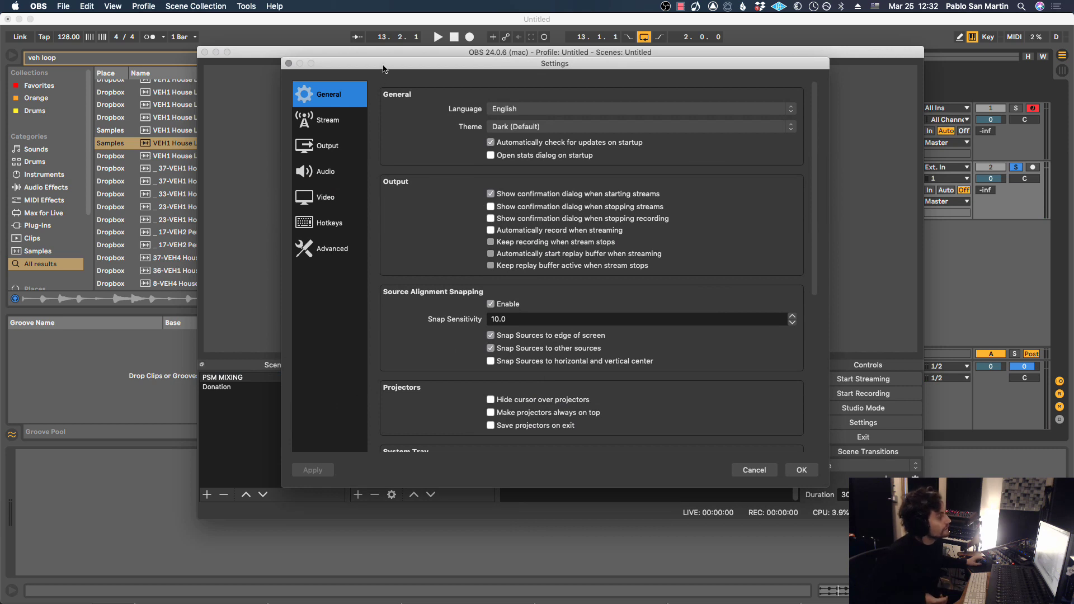
pyautogui.moveTo(384, 68); pyautogui.dragTo(352, 66)
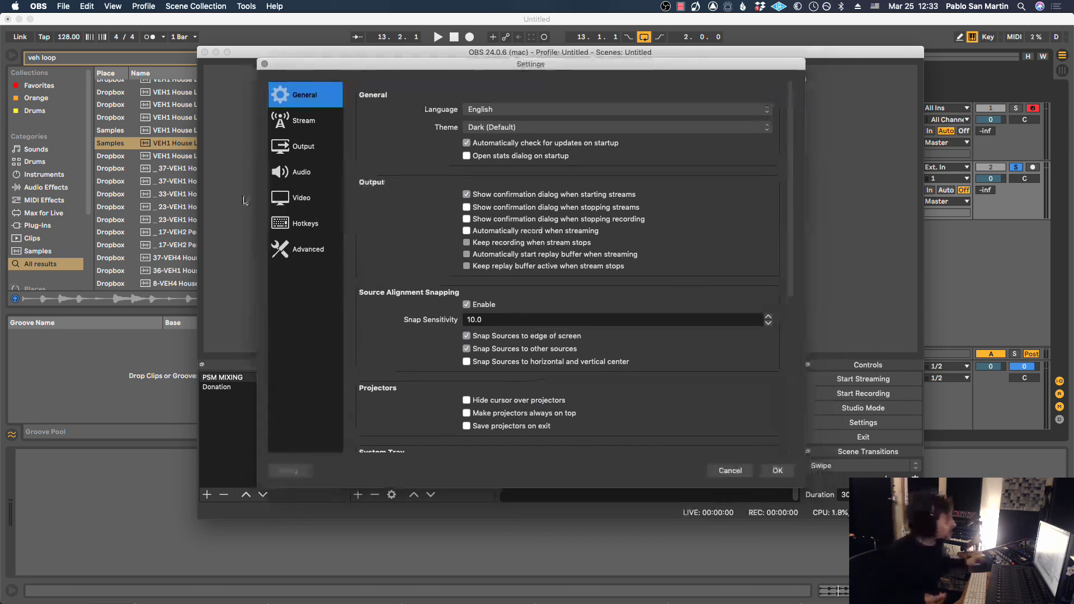
pyautogui.click(302, 180)
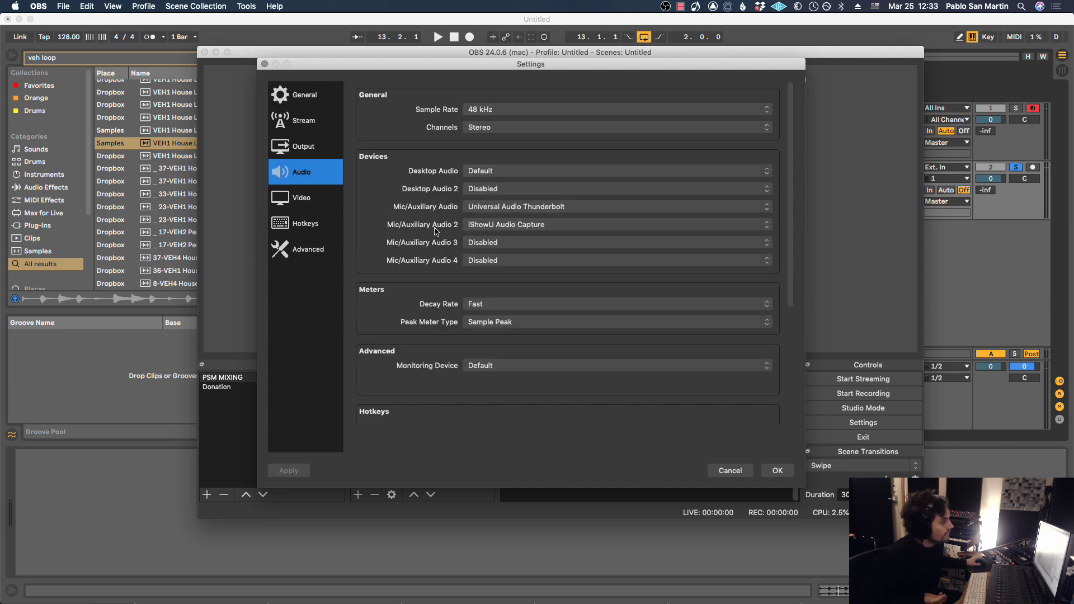
pyautogui.click(486, 226)
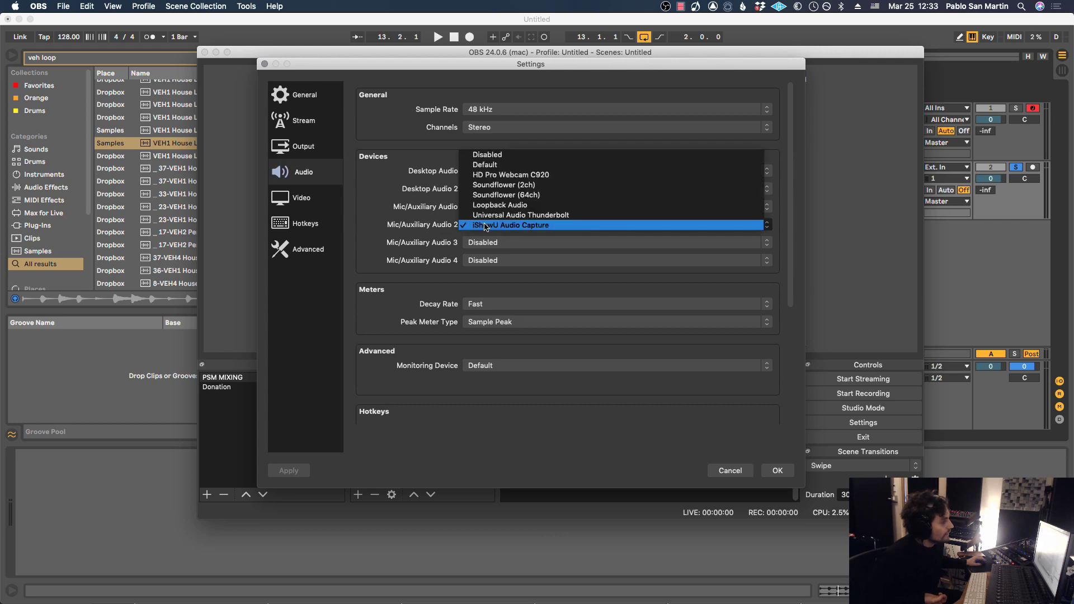
pyautogui.click(535, 226)
# Step: Set Ableton Live's audio output device to Twitch (0 In, 2 Out)
pyautogui.click(778, 470)
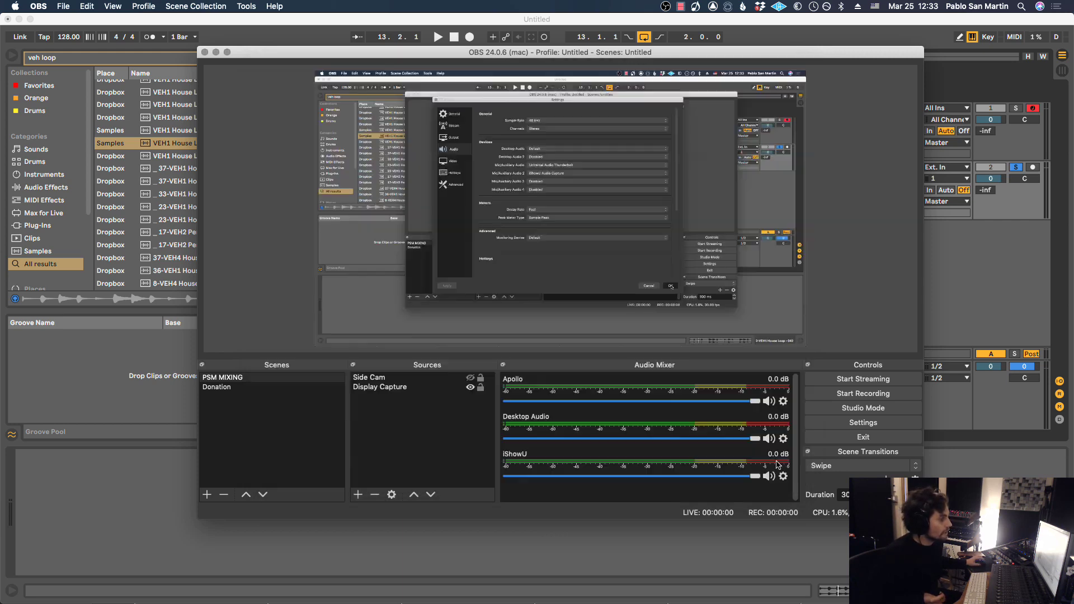
pyautogui.click(714, 19)
pyautogui.press('super+comma')
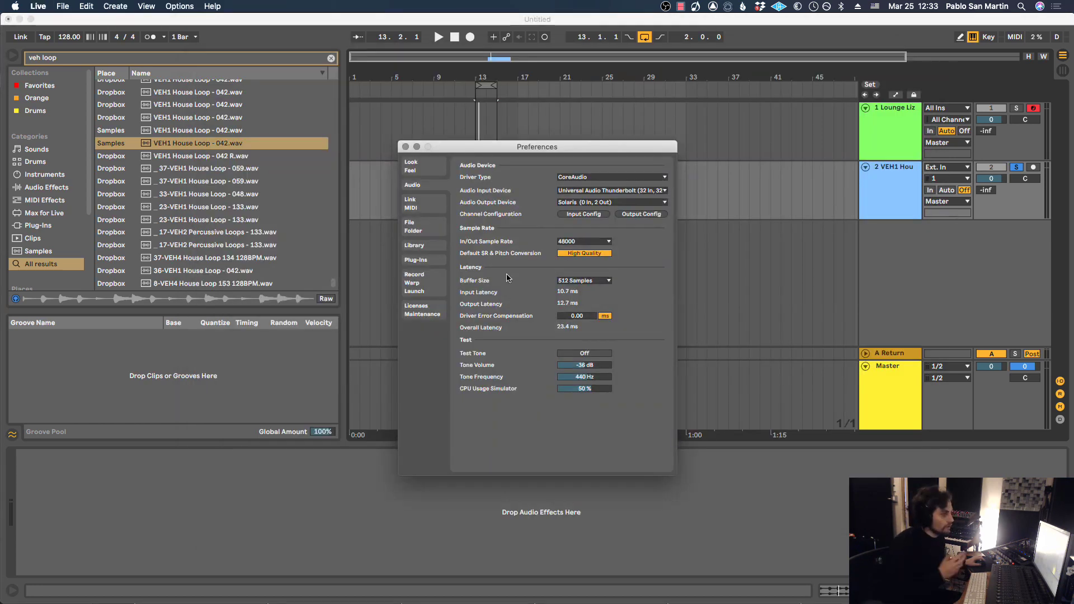
pyautogui.click(610, 202)
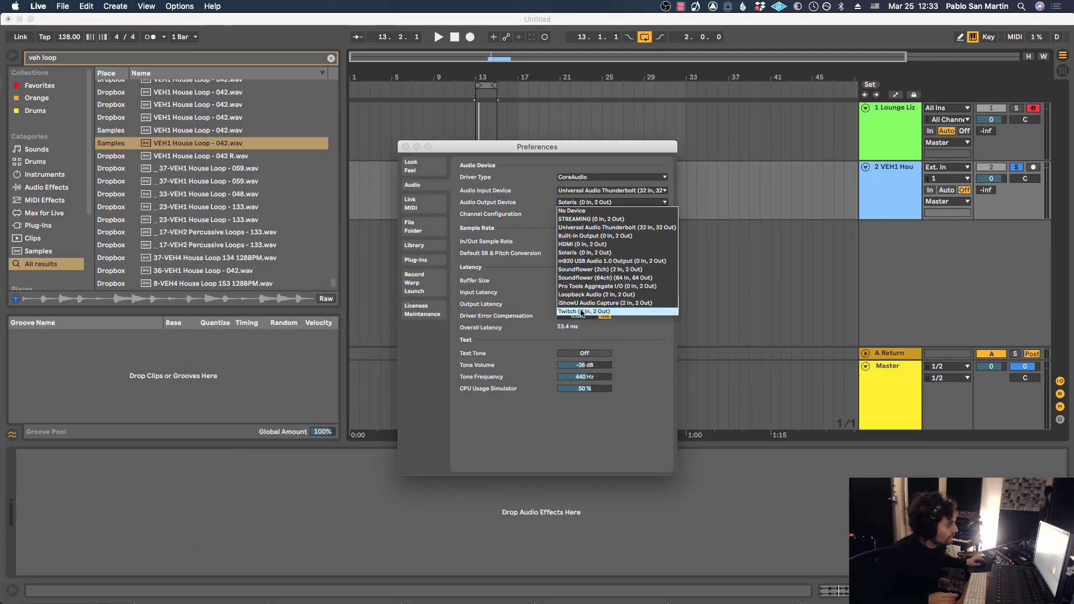
pyautogui.click(584, 314)
pyautogui.click(406, 147)
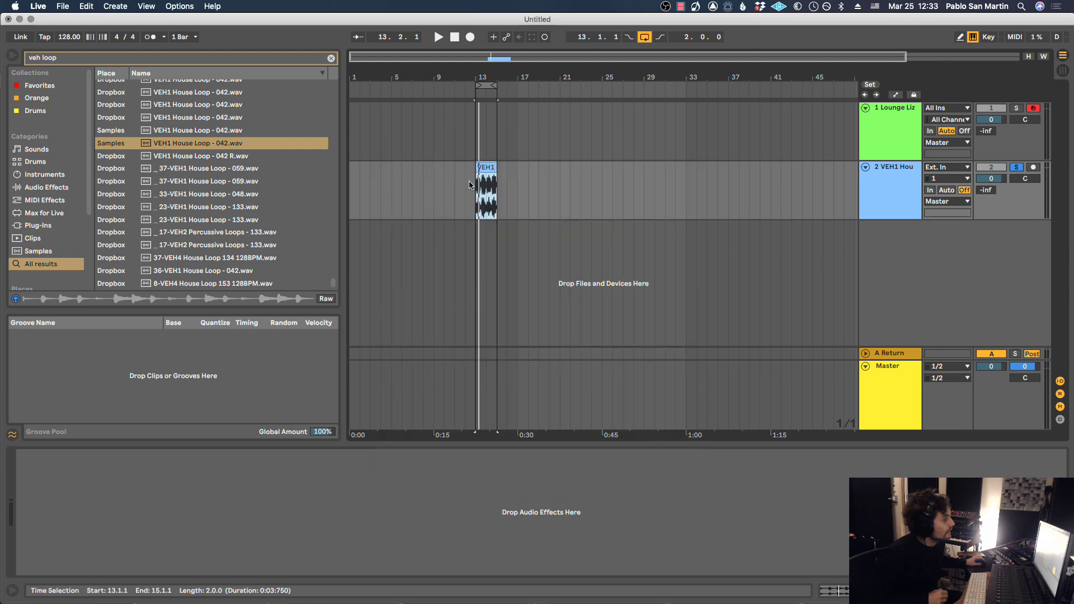
# Step: Play the VEH1 loop, confirm OBS's meters register it, then stop playback
pyautogui.press('space')
pyautogui.press('super+Tab')
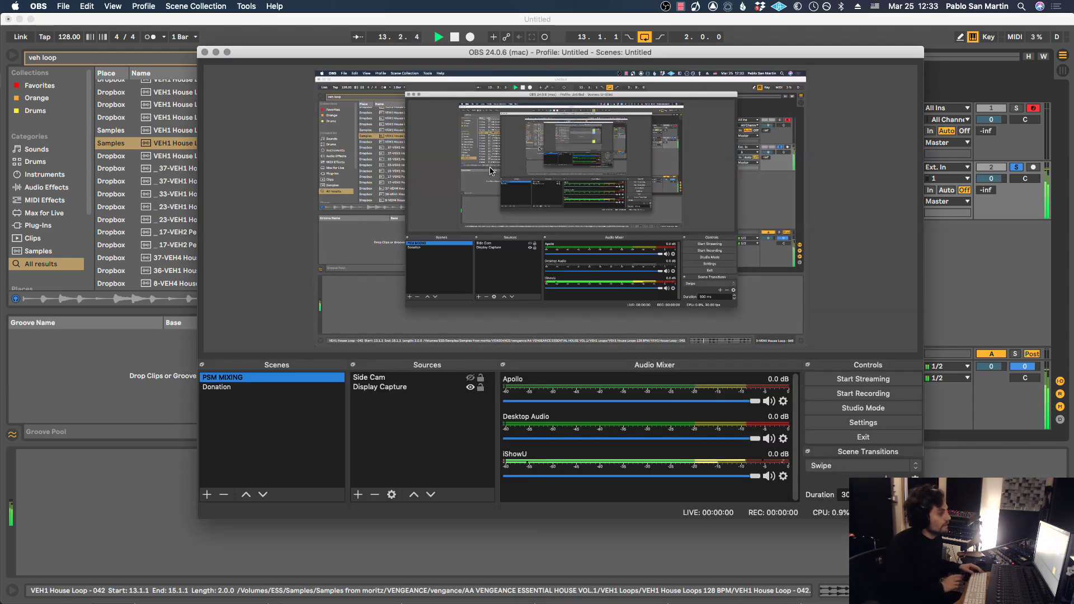
pyautogui.press('super+Tab')
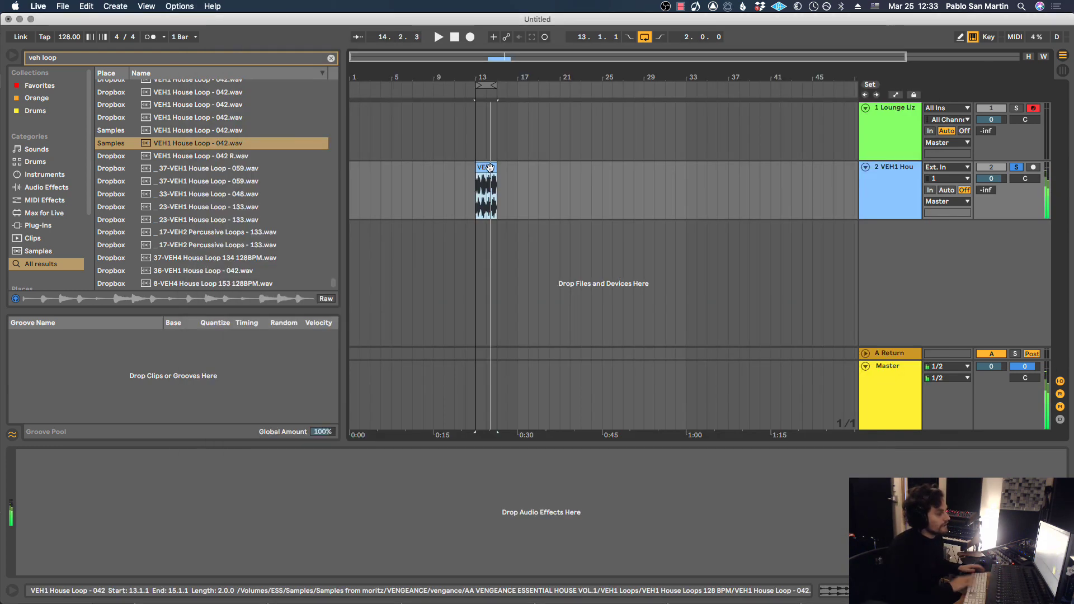
pyautogui.press('space')
pyautogui.press('super+Tab')
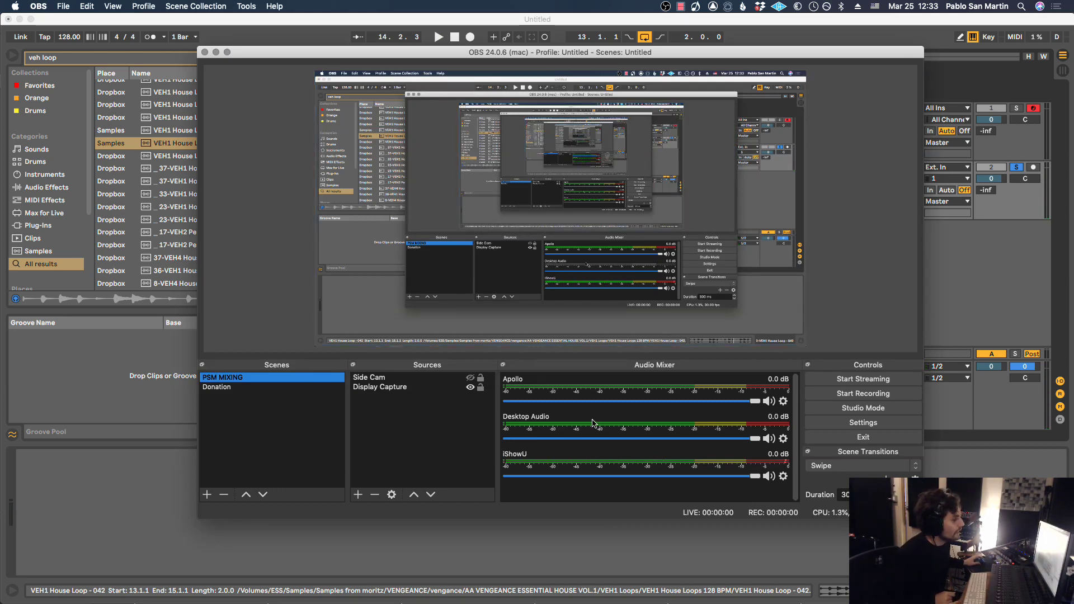
# Step: Load twitch.tv in a new private browser window
pyautogui.moveTo(785, 602)
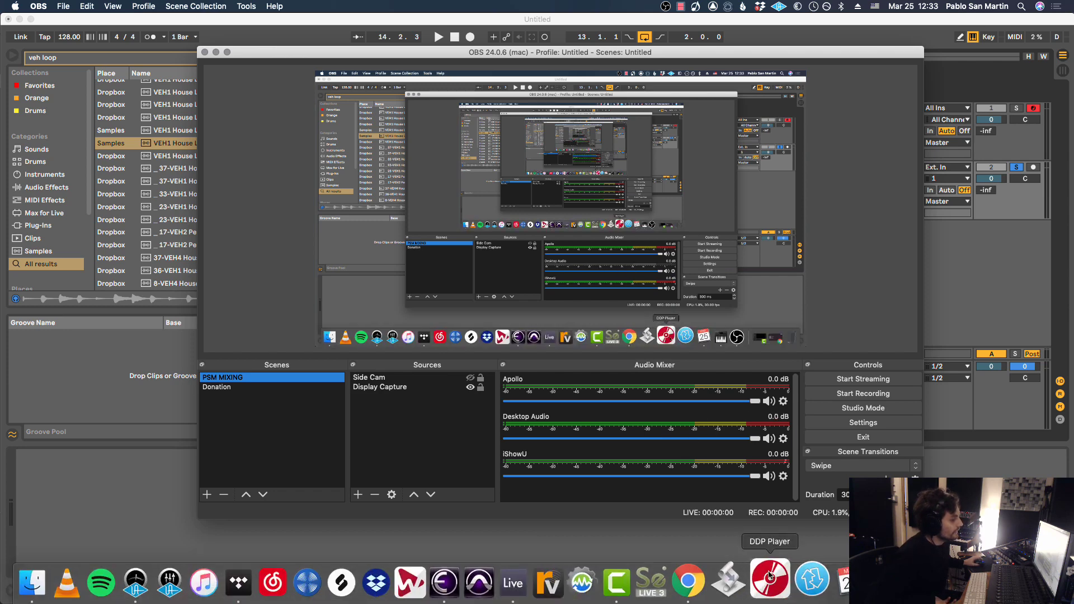
pyautogui.click(708, 579)
pyautogui.press('super+shift+n')
pyautogui.write('twit')
pyautogui.press('Return')
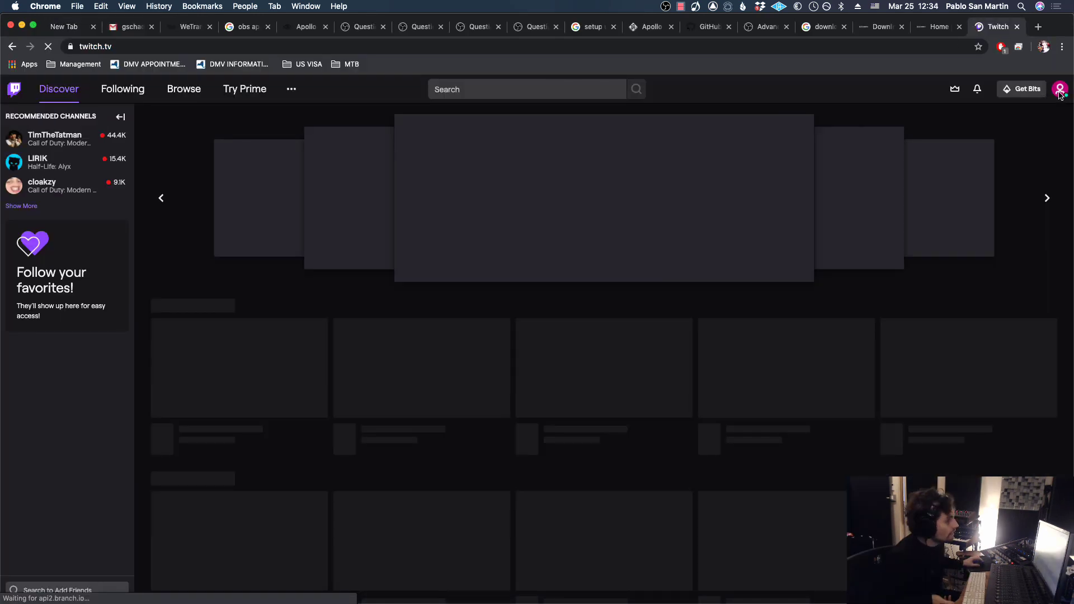
# Step: Copy the Primary Stream key from Twitch's Channel and Videos settings
pyautogui.click(1062, 93)
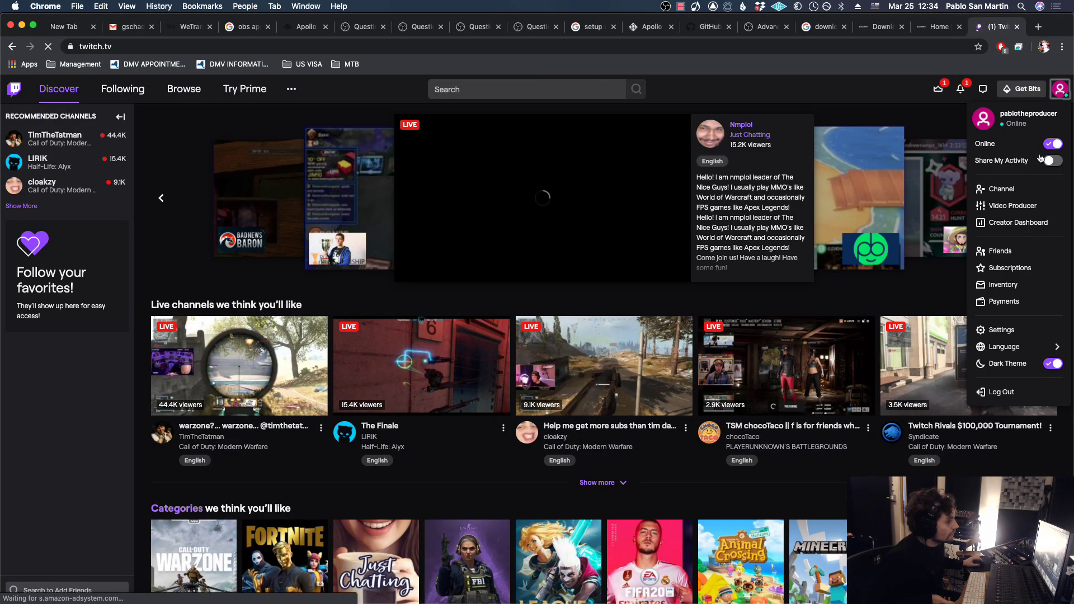
pyautogui.click(1001, 329)
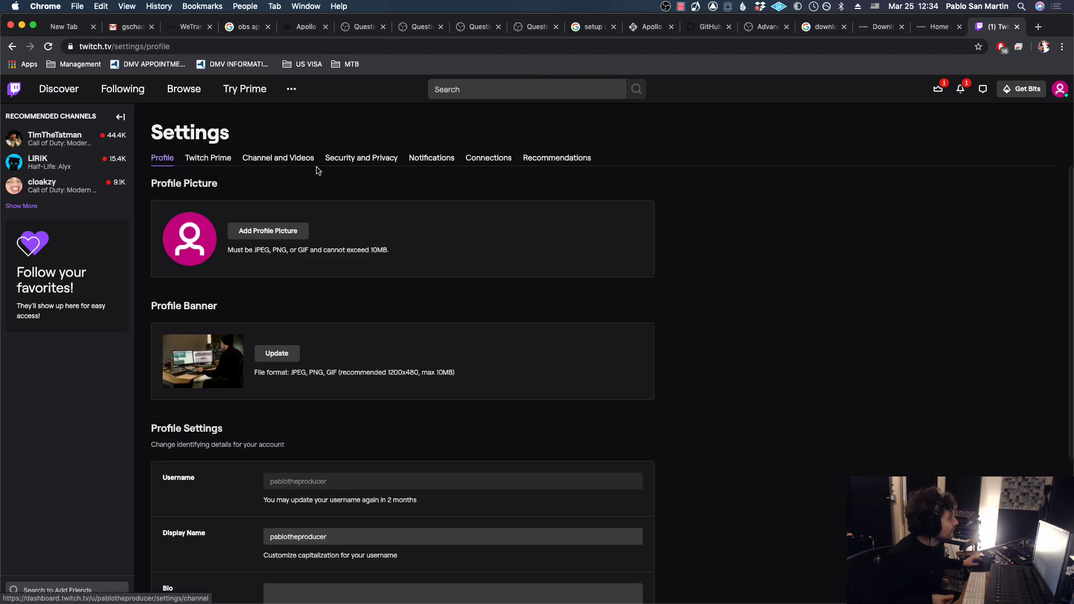
pyautogui.click(249, 159)
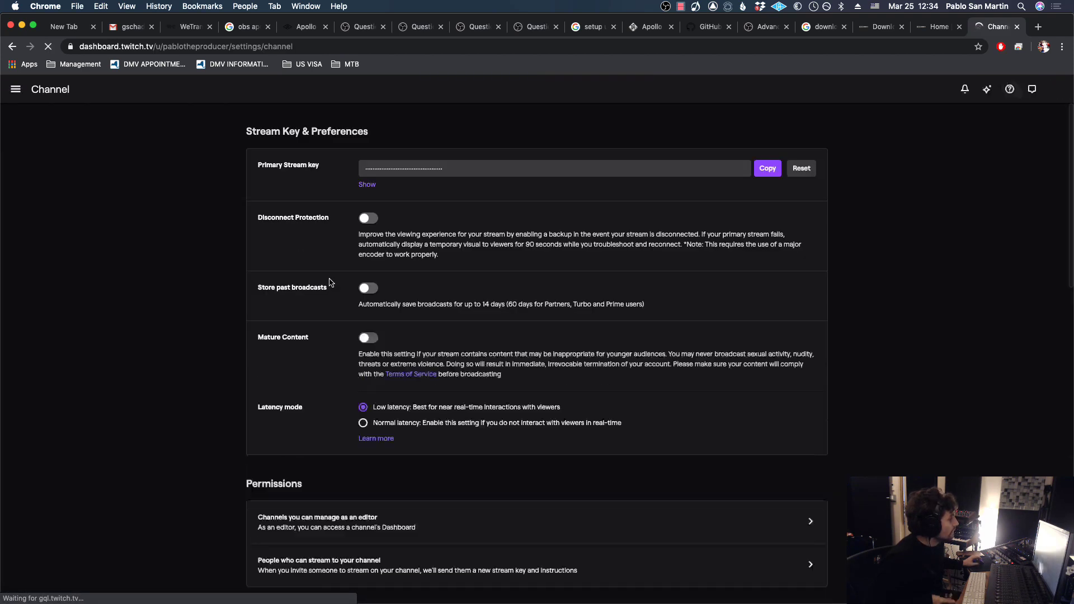
pyautogui.click(768, 168)
pyautogui.press('super+Tab')
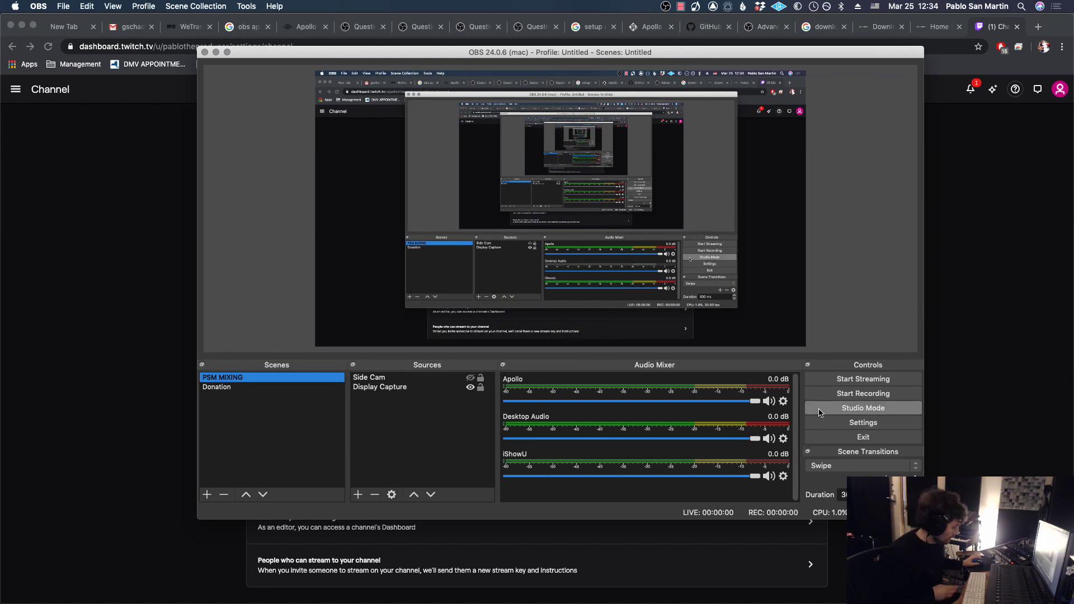
# Step: Keep Twitch as OBS's stream service with the stream key filled in, and save
pyautogui.click(815, 425)
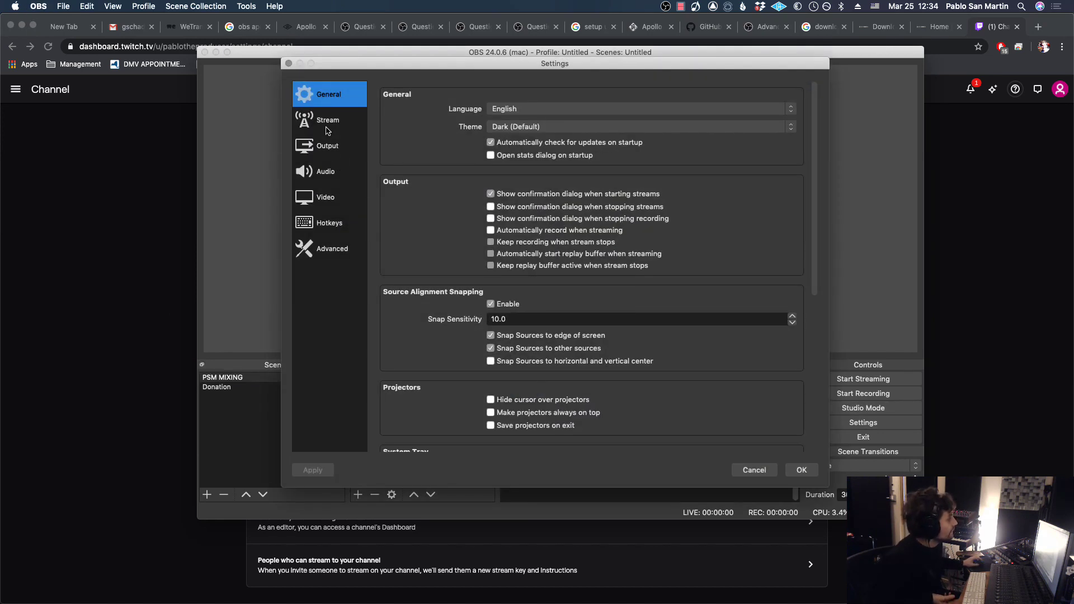
pyautogui.click(328, 128)
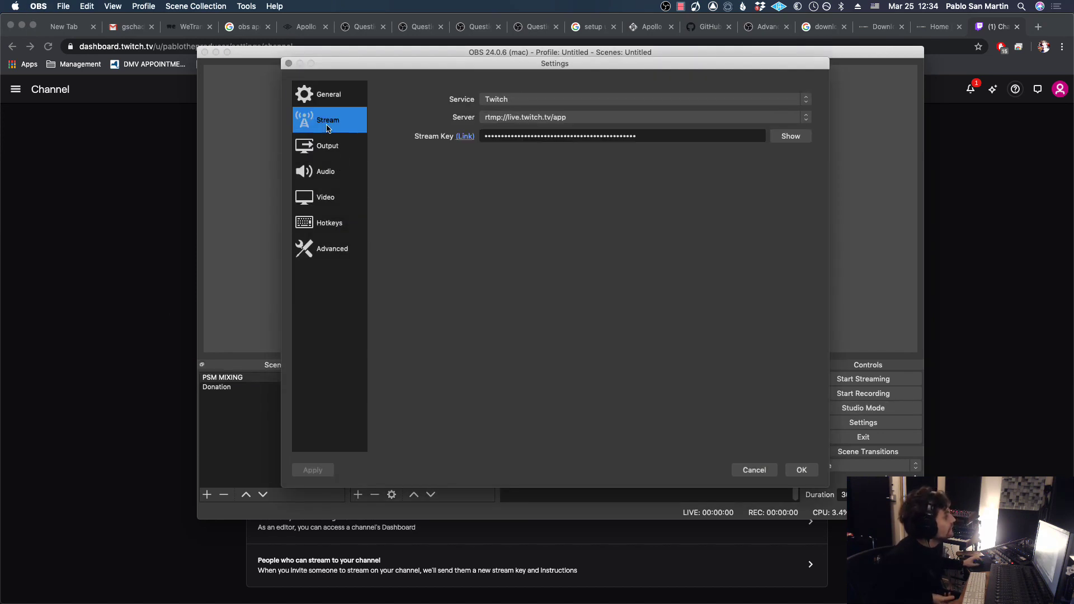
pyautogui.click(505, 101)
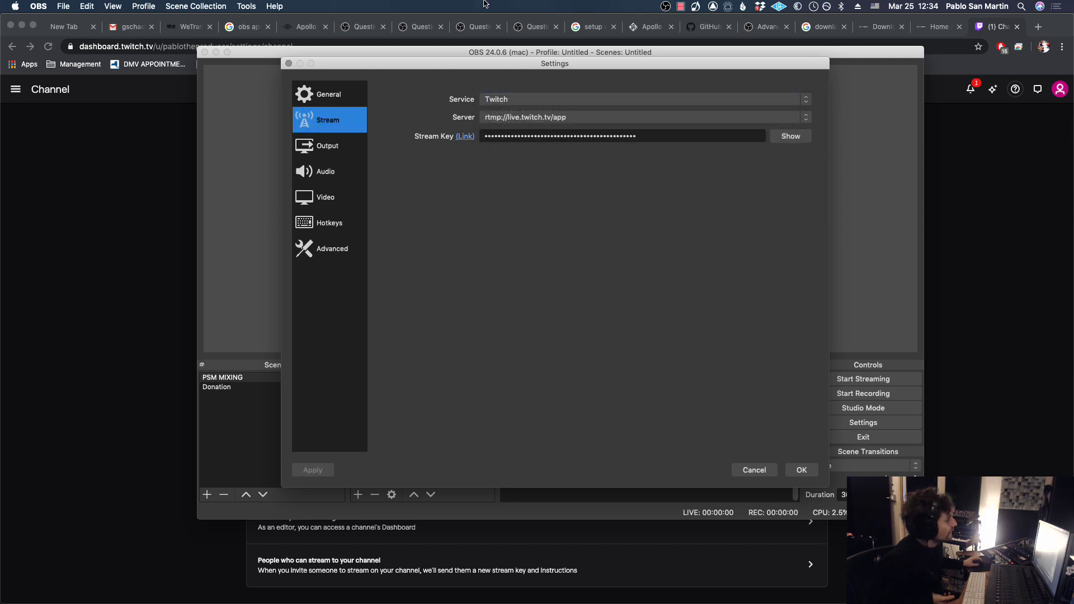
pyautogui.click(403, 152)
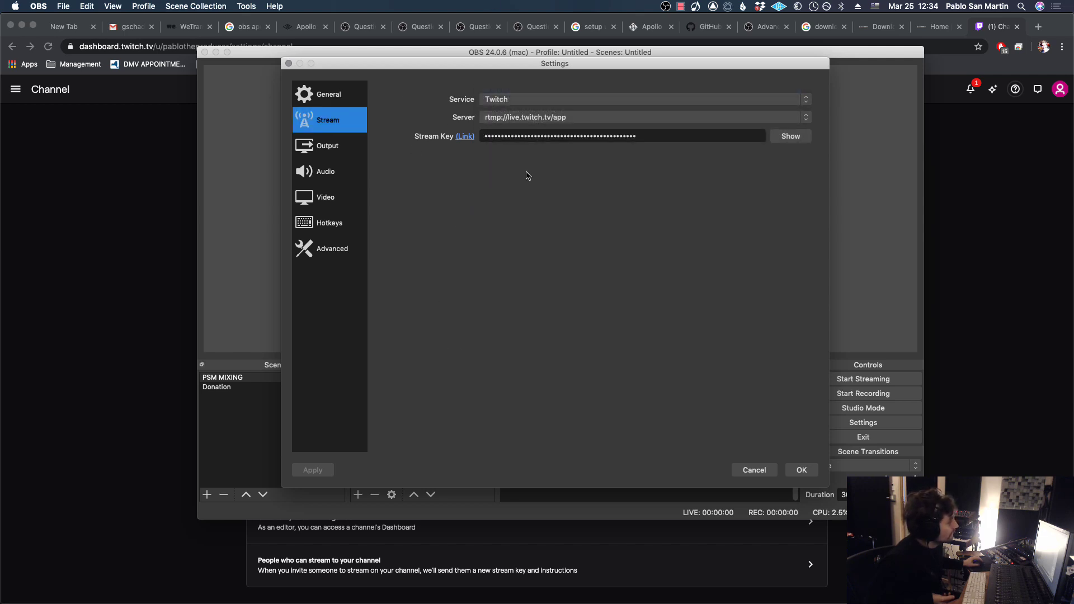
pyautogui.click(801, 472)
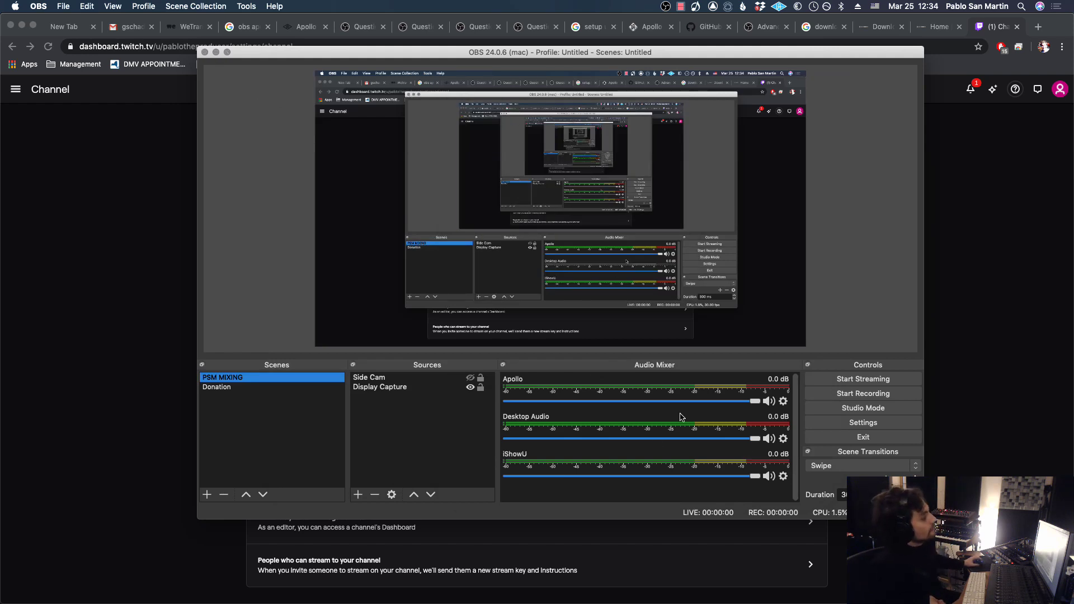
pyautogui.press('super+Tab')
pyautogui.press('super+Tab')
pyautogui.press('space')
pyautogui.press('super+Tab')
pyautogui.press('super+Tab')
pyautogui.press('space')
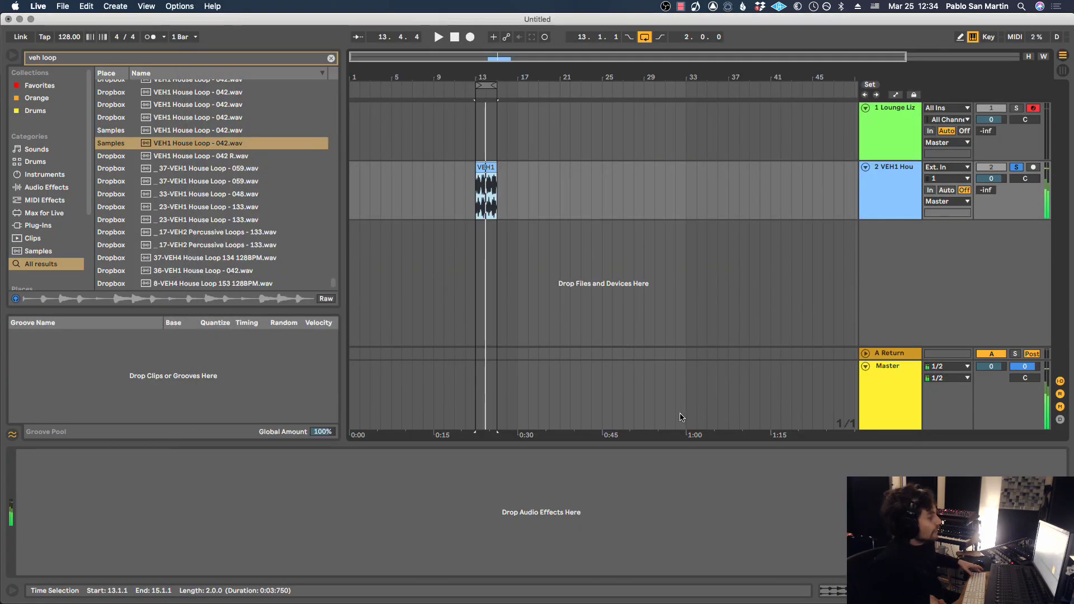
pyautogui.press('super+Tab')
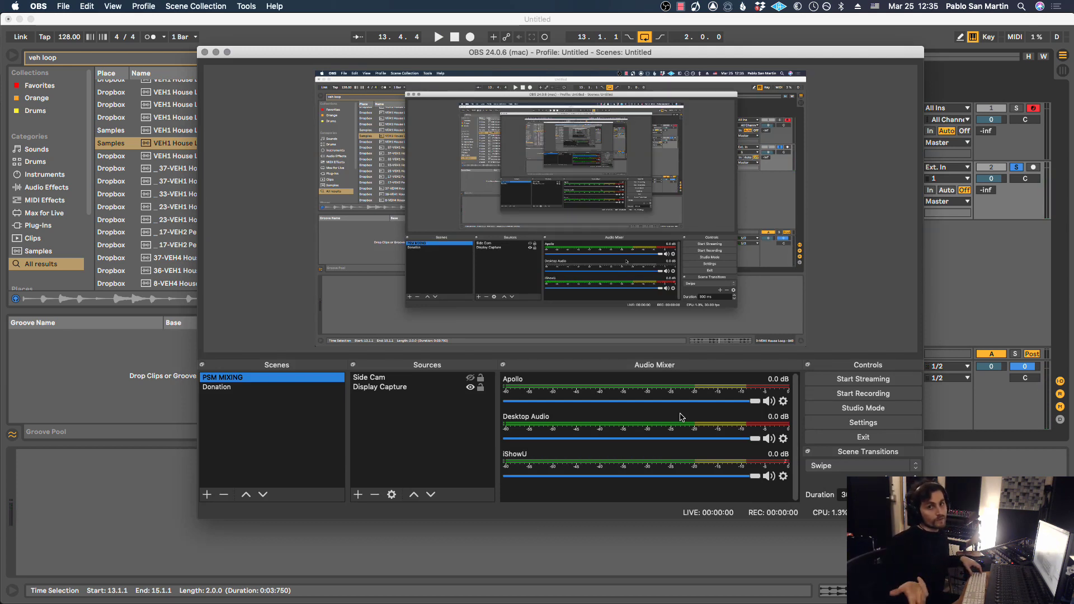
pyautogui.press('super+Tab')
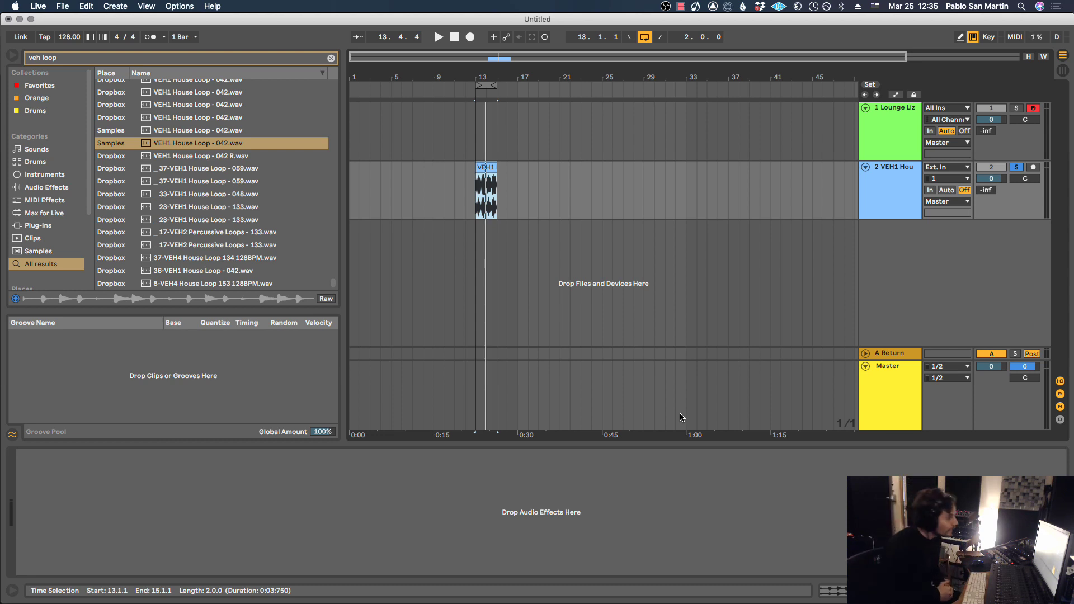
pyautogui.press('super+Tab')
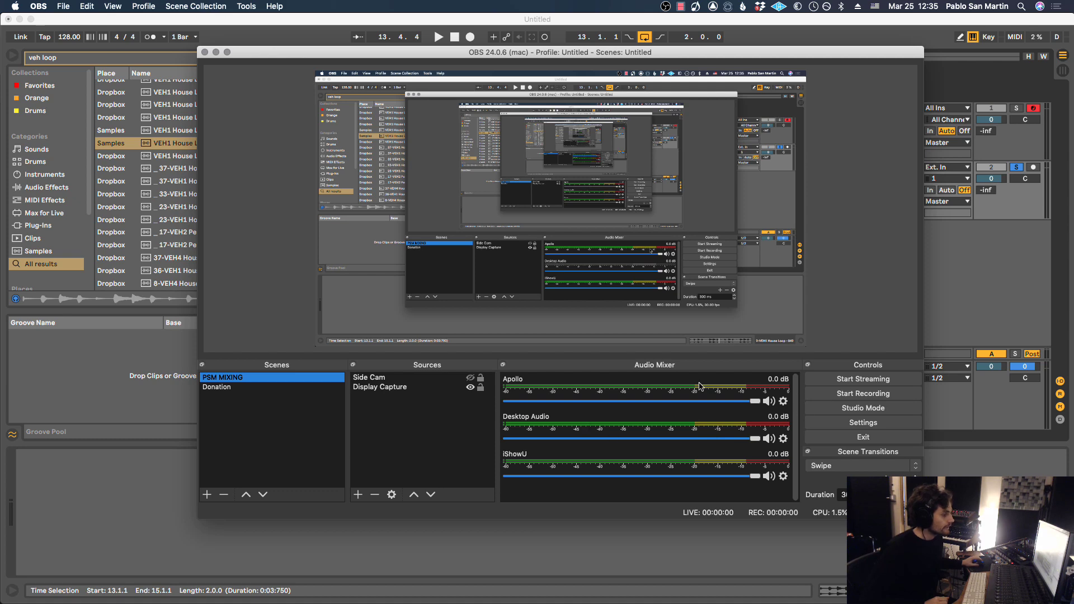
# Step: Show OBS's Audio settings and expand the Mic/Auxiliary Audio device list
pyautogui.press('super+comma')
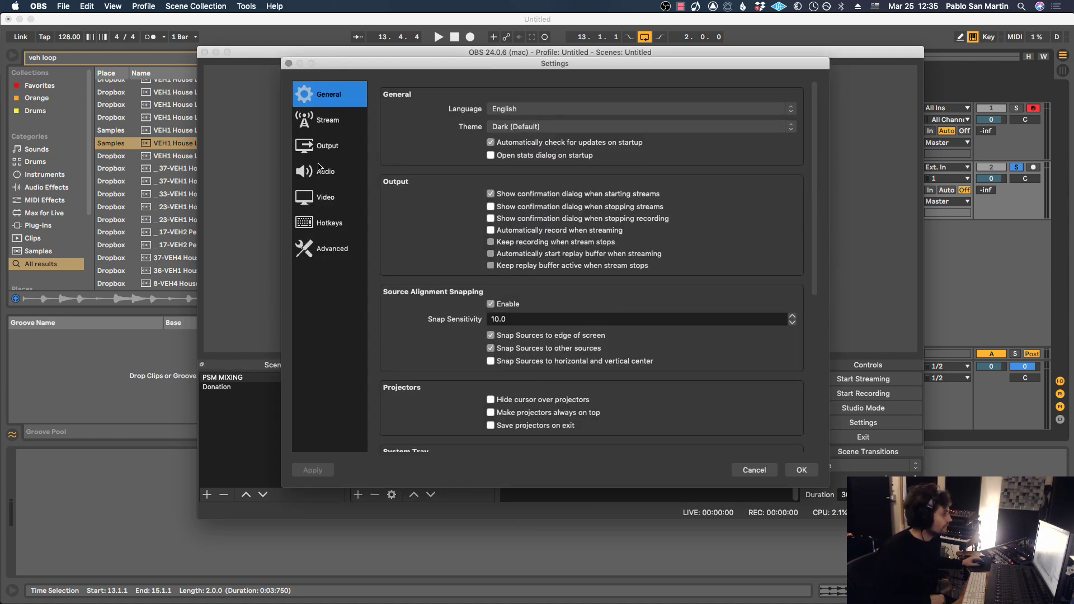
pyautogui.click(320, 170)
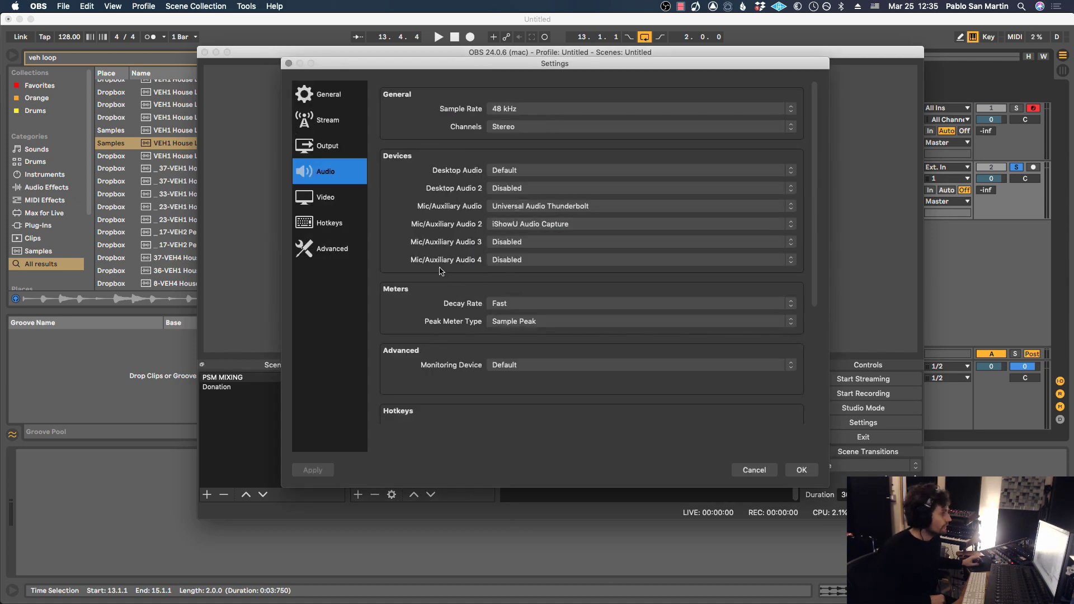
pyautogui.click(545, 206)
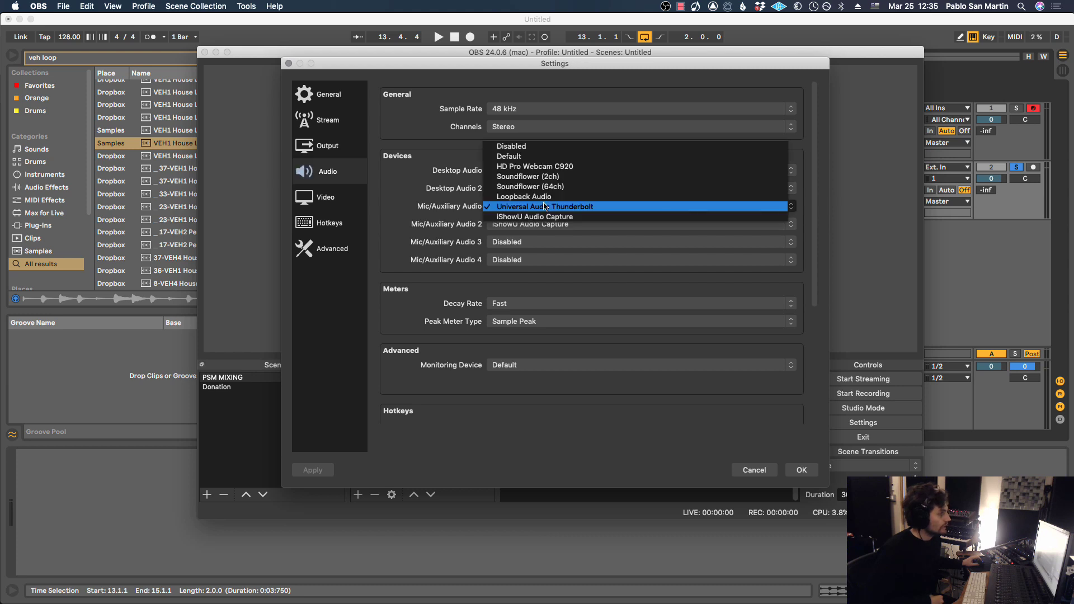